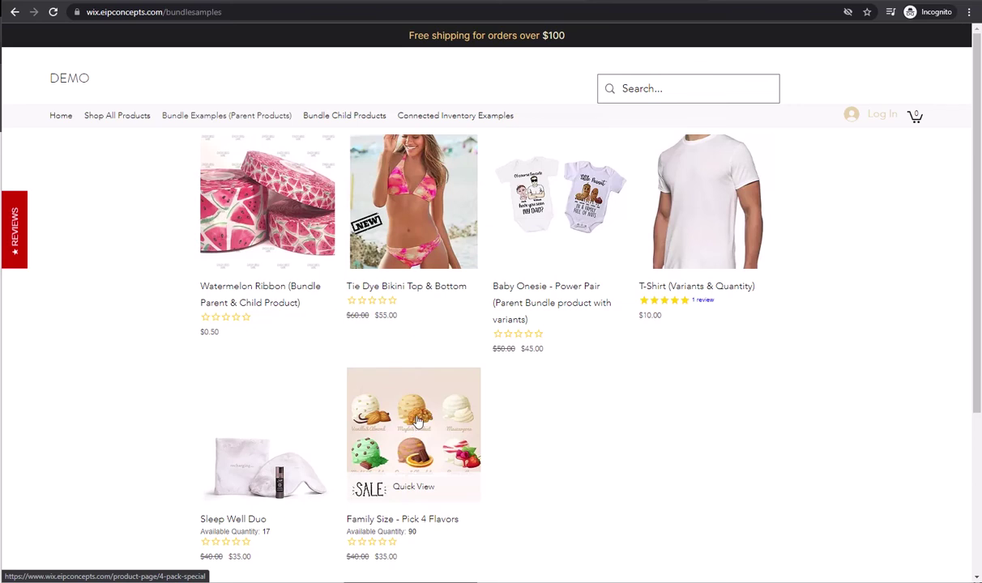
# Open the Family Size - Pick 4 Flavors product page from the bundle examples storefront.
pyautogui.click(418, 421)
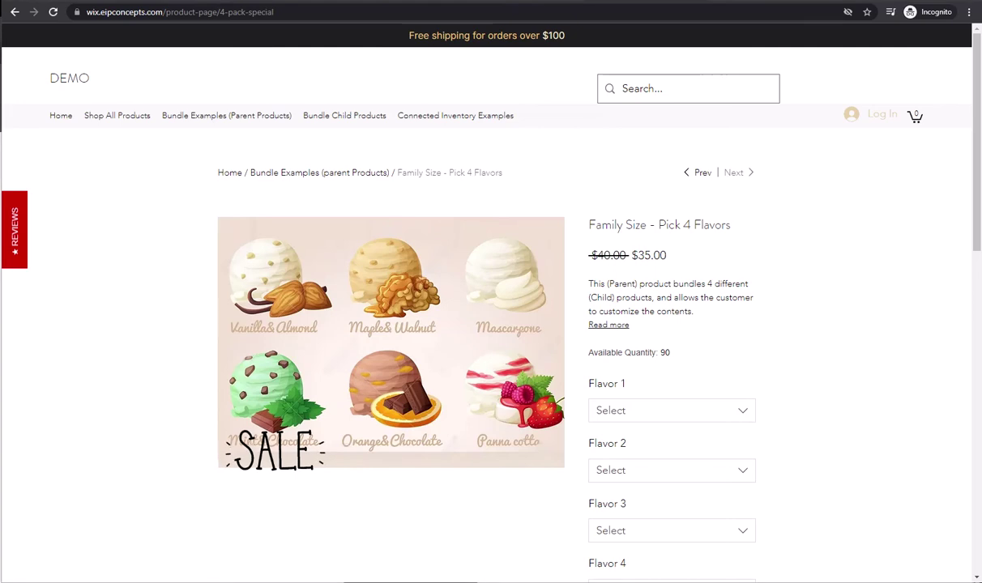
pyautogui.hotkey('alt', 'Left')
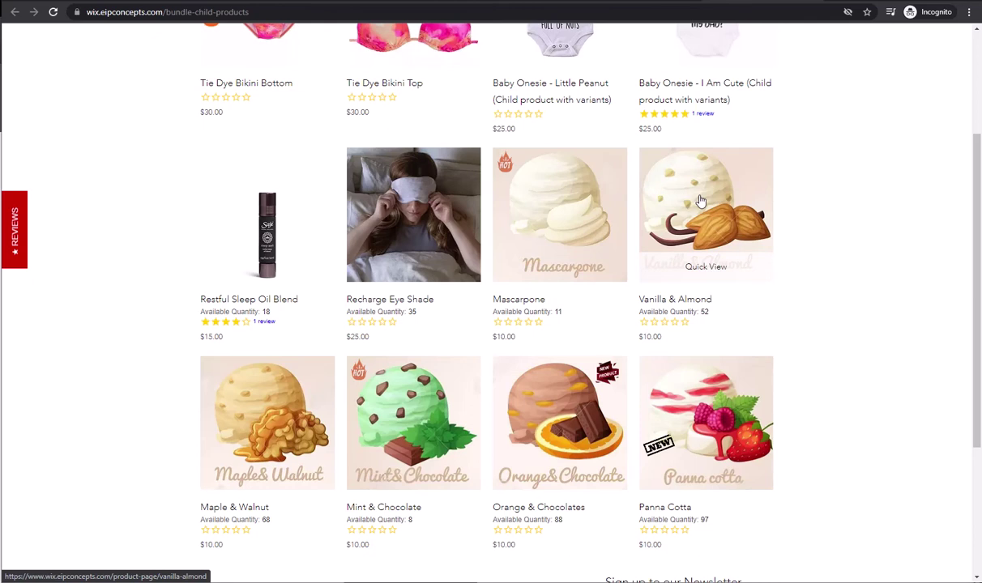
pyautogui.scroll(3, 567, 187)
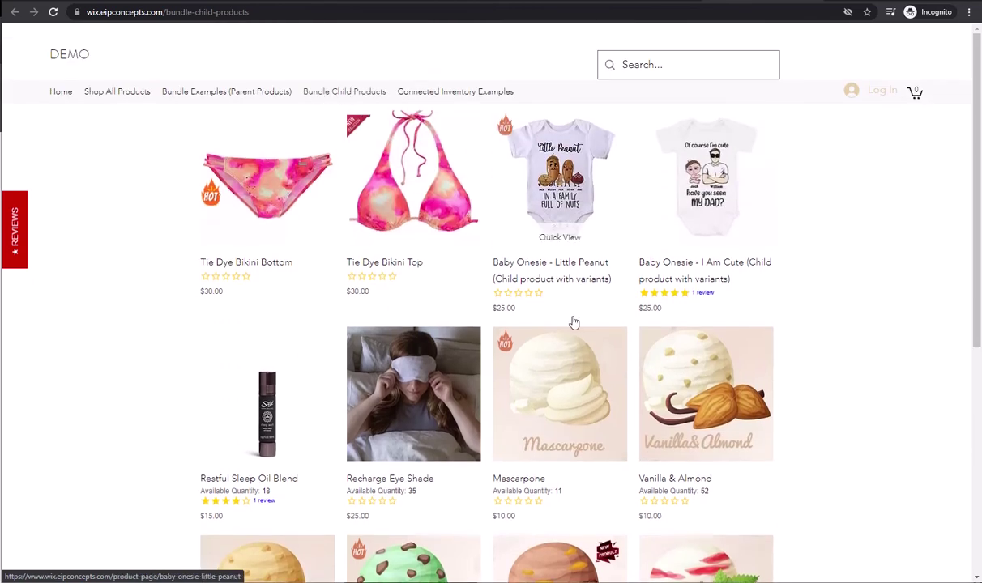
pyautogui.scroll(-3, 574, 328)
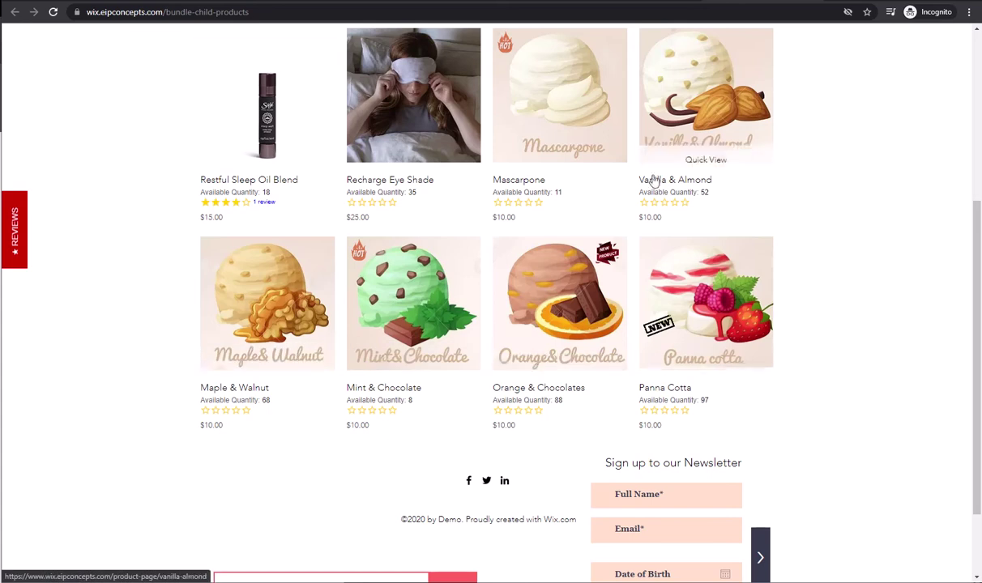
pyautogui.click(685, 97)
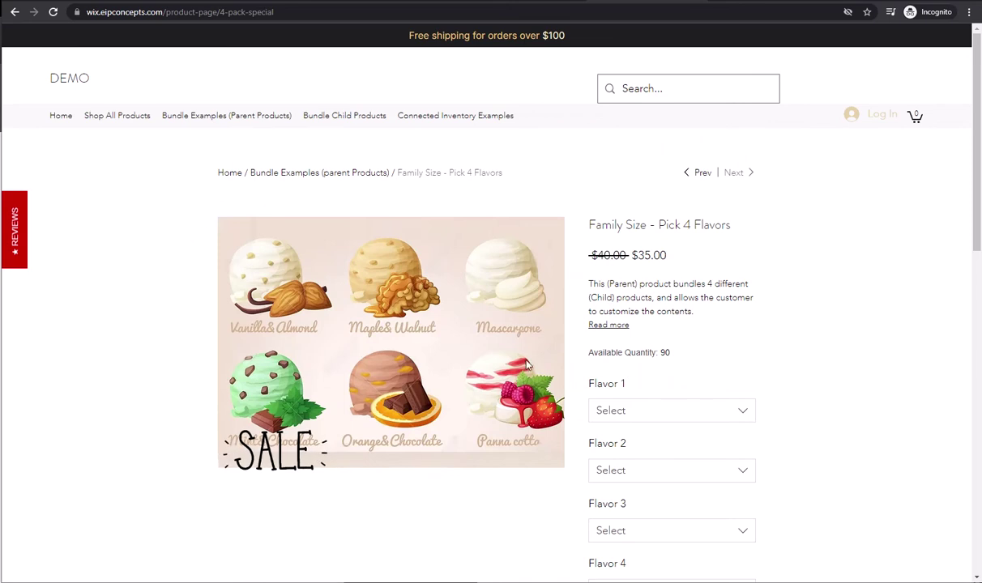
# Choose Maple & Walnut, Vanilla & Almond, Vanilla & Almond and Mascarpone as Flavors 1–4.
pyautogui.scroll(-2, 521, 364)
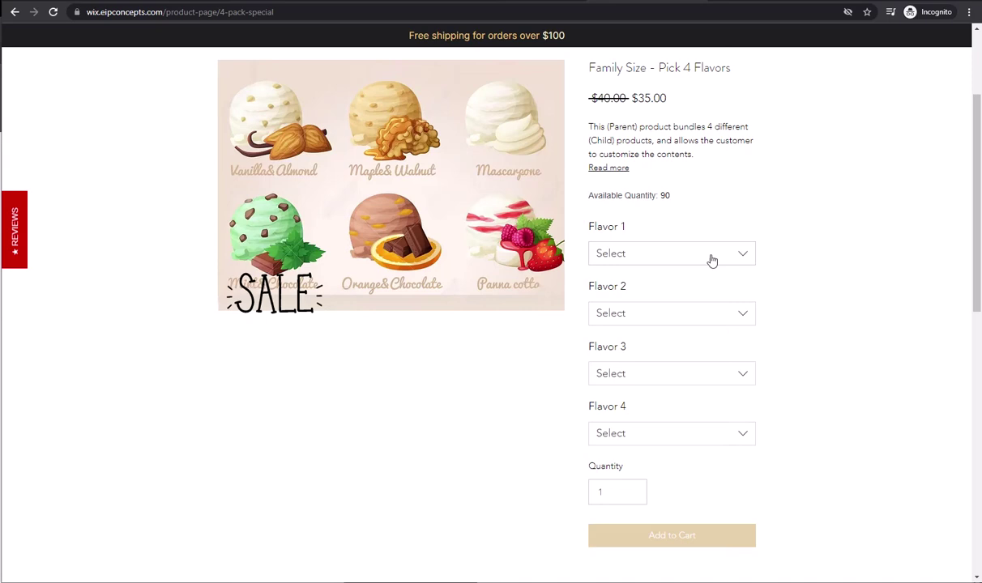
pyautogui.click(672, 253)
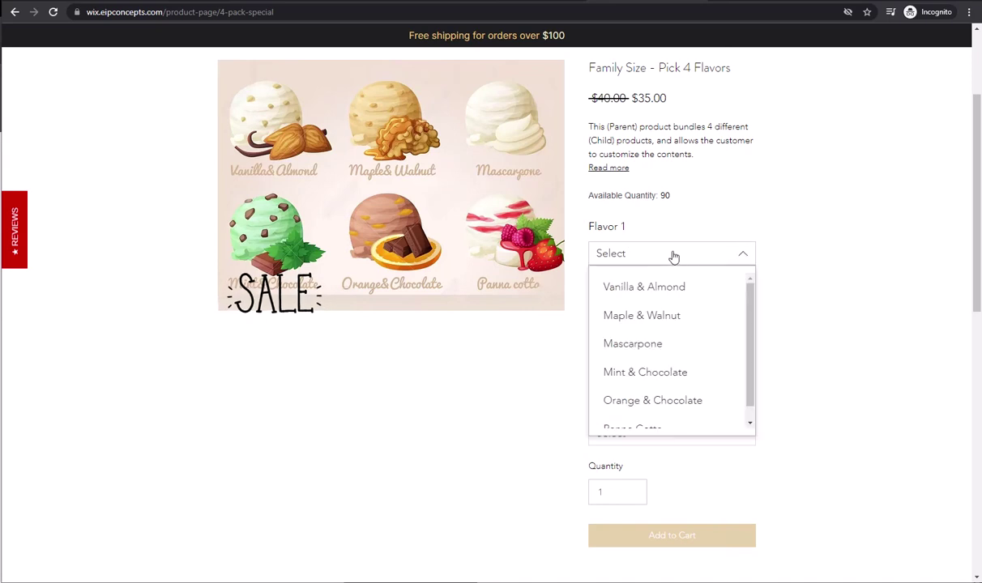
pyautogui.scroll(-1, 672, 332)
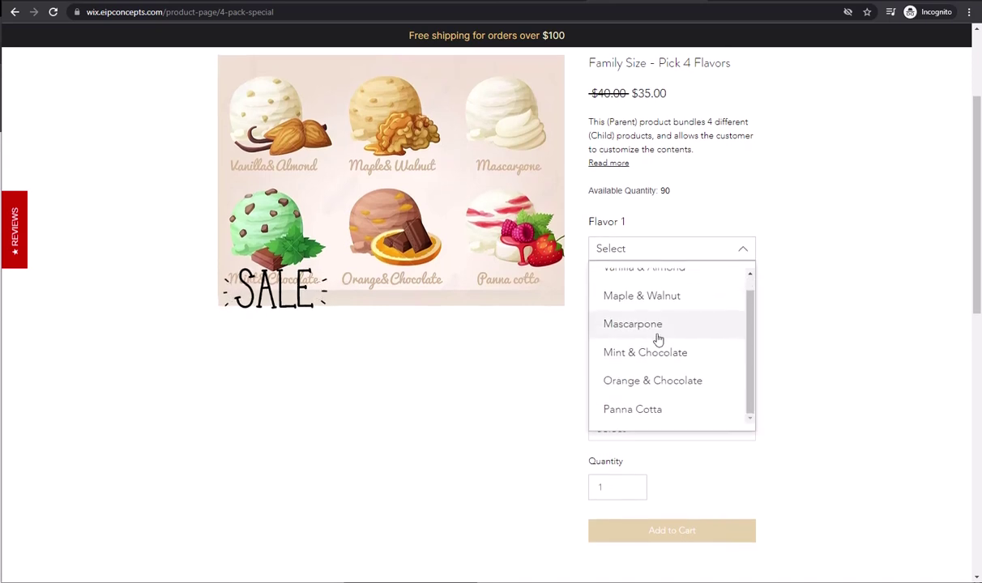
pyautogui.scroll(1, 661, 299)
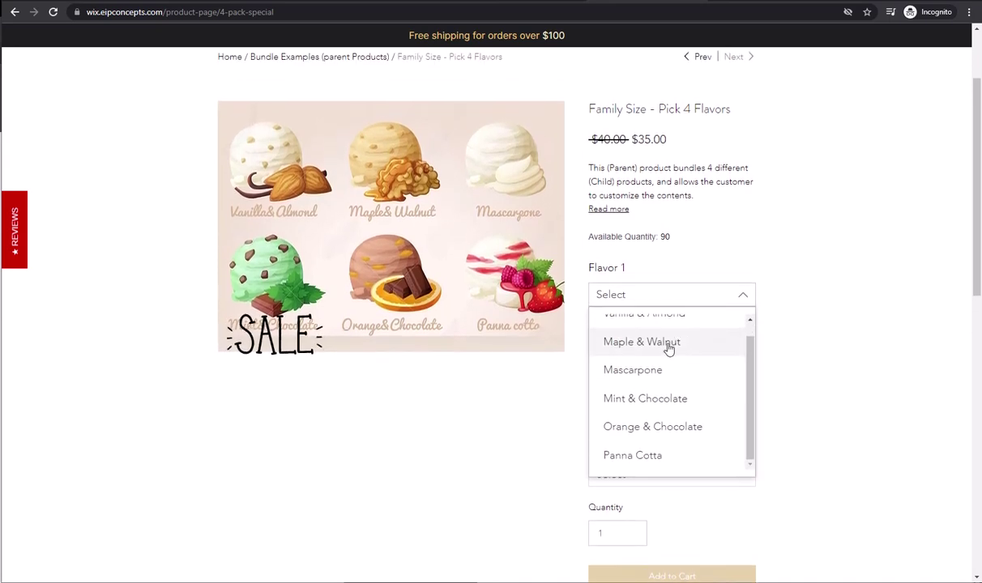
pyautogui.click(671, 340)
pyautogui.click(662, 355)
pyautogui.click(617, 389)
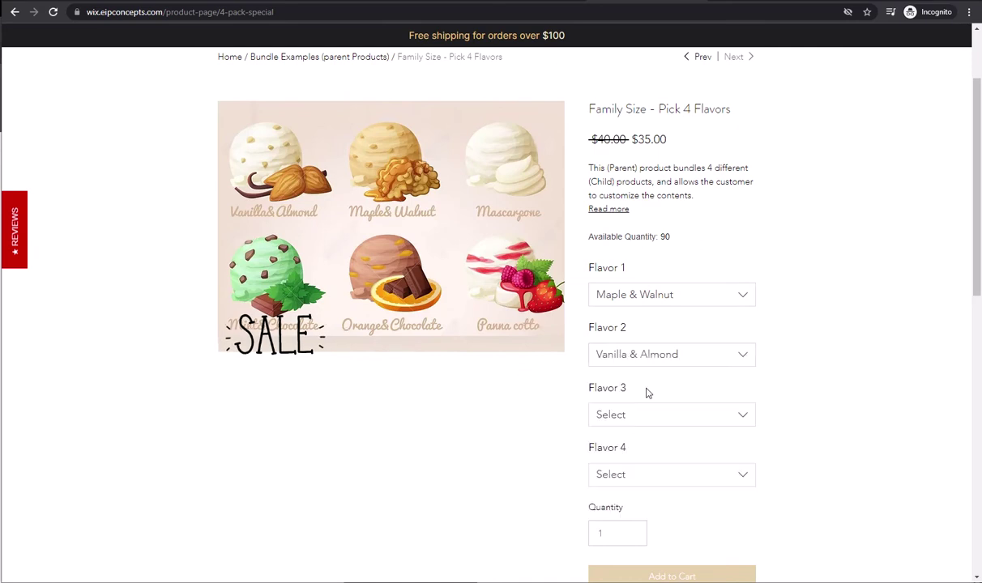
pyautogui.click(647, 417)
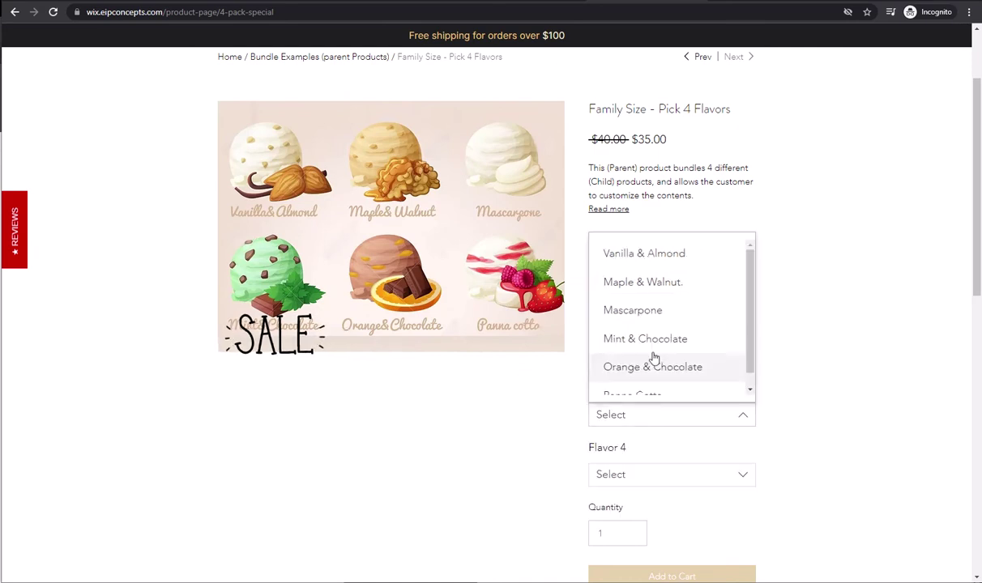
pyautogui.click(658, 260)
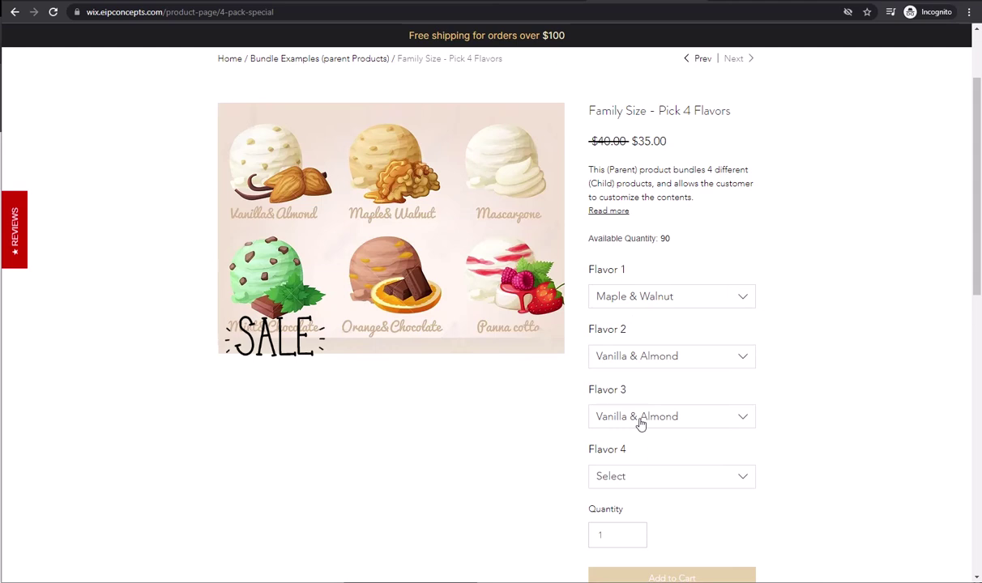
pyautogui.click(630, 480)
pyautogui.click(636, 380)
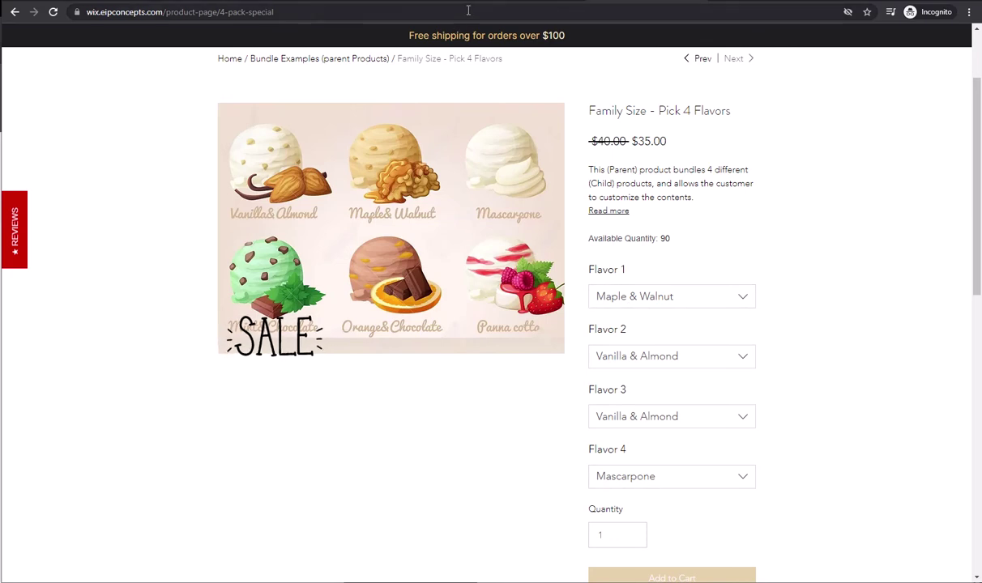
# Go to the dashboard product editor and scroll down to the Flavor 1–4 product options.
pyautogui.hotkey('ctrl', 'Tab')
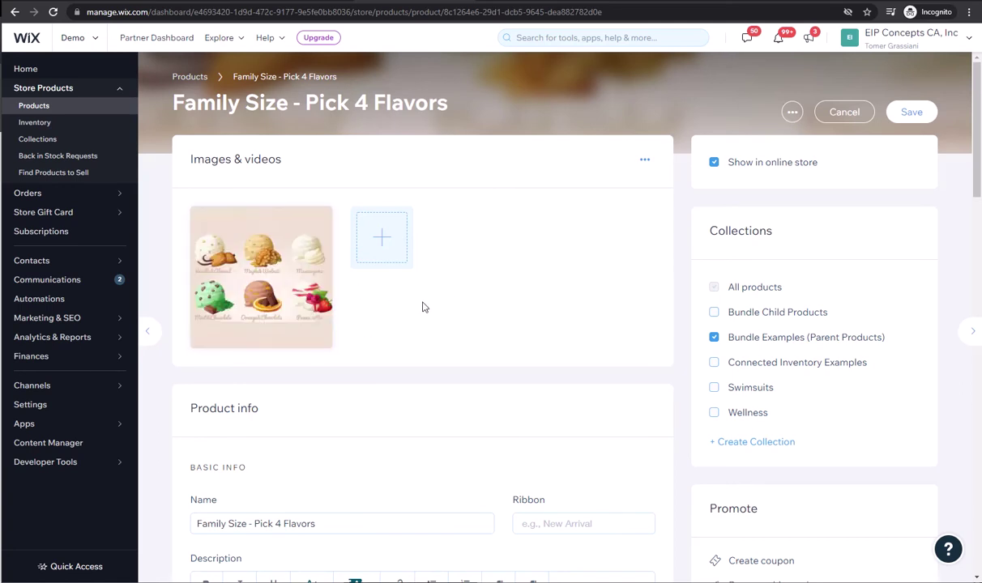
pyautogui.scroll(-3, 429, 300)
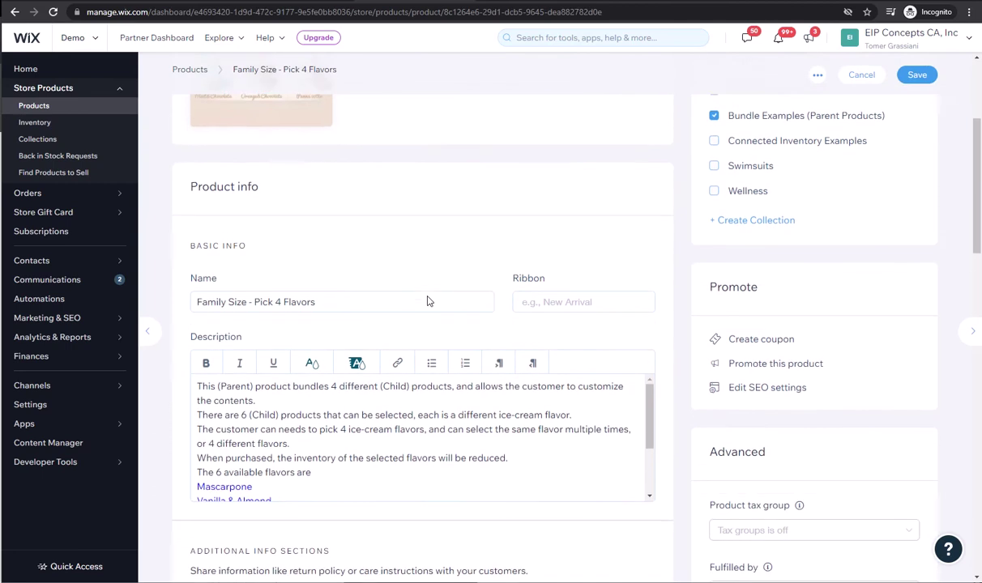
pyautogui.scroll(-8, 396, 381)
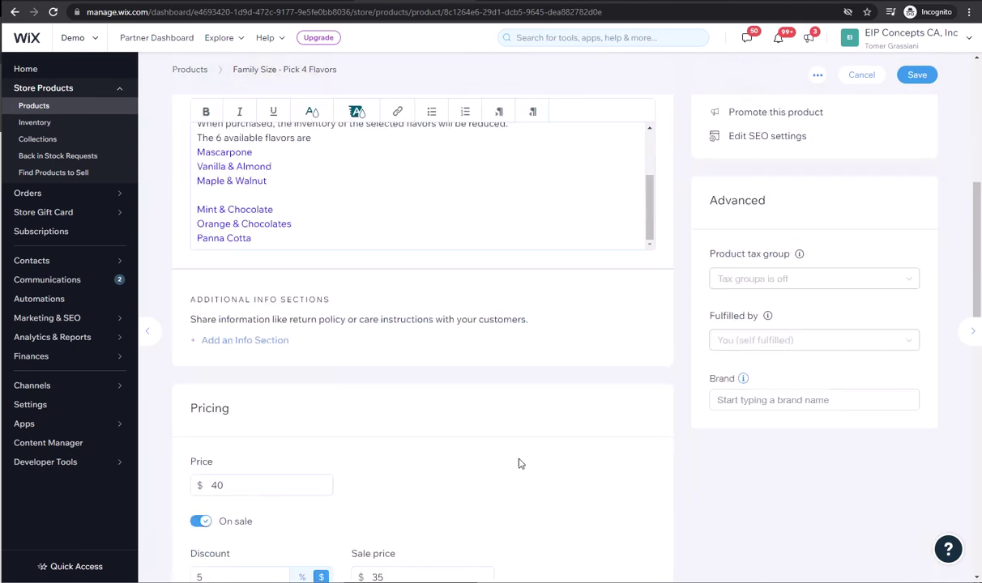
pyautogui.scroll(-1, 414, 246)
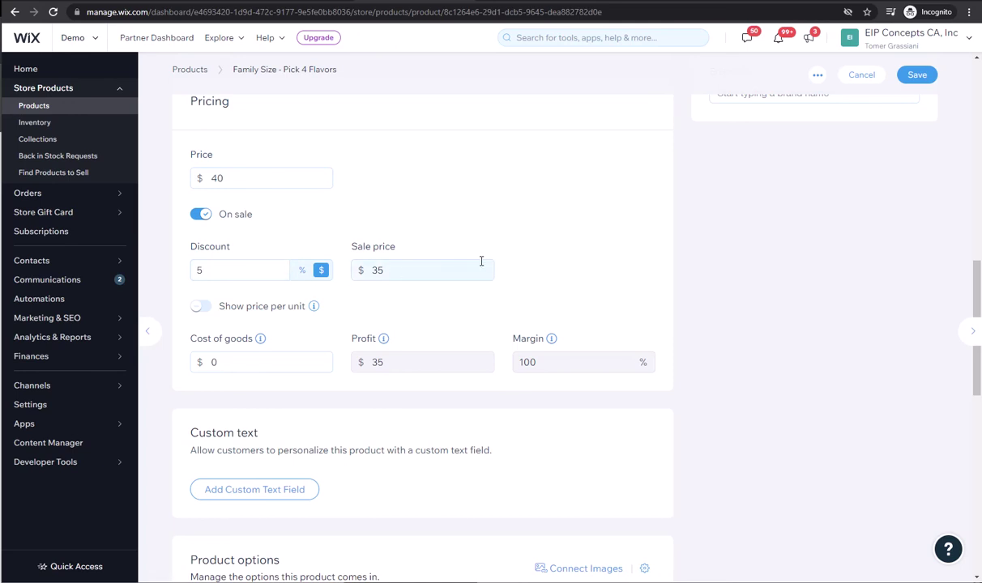
pyautogui.scroll(-5, 481, 261)
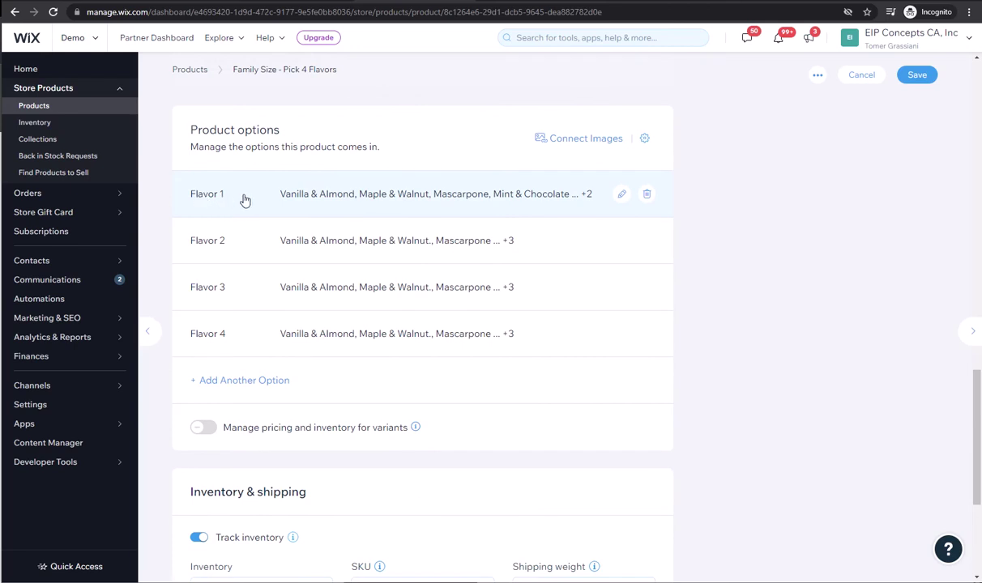
pyautogui.click(330, 201)
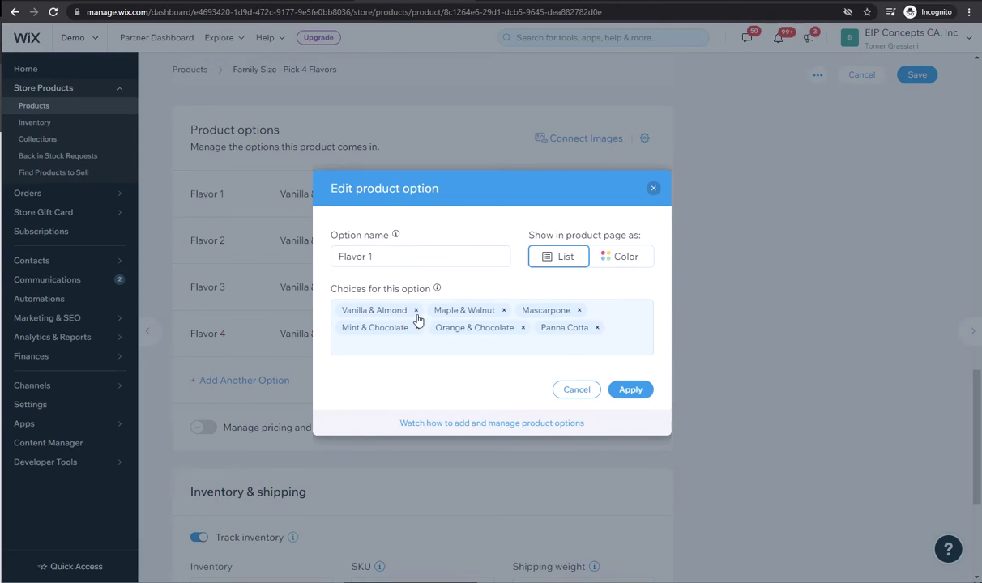
pyautogui.click(575, 390)
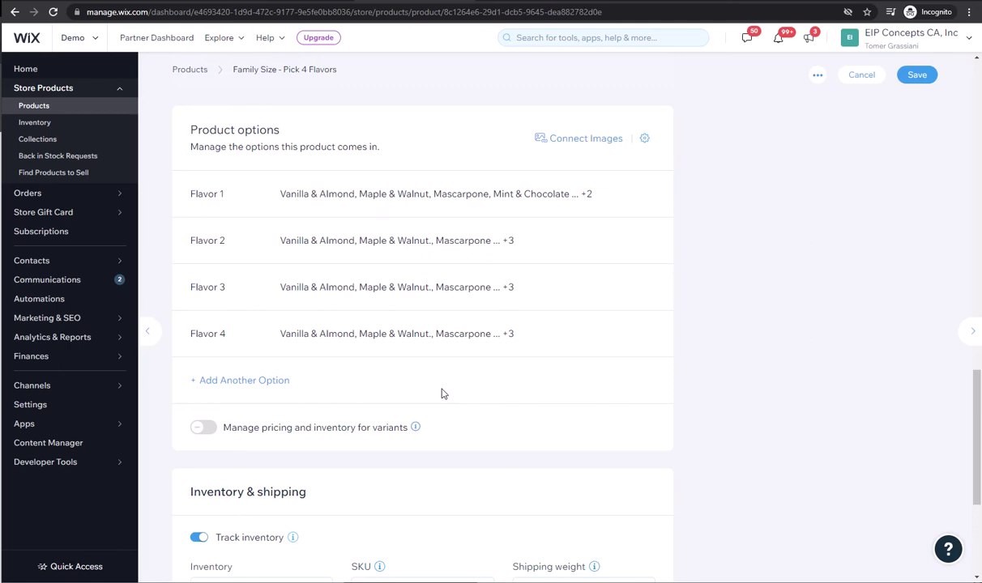
pyautogui.scroll(10, 442, 389)
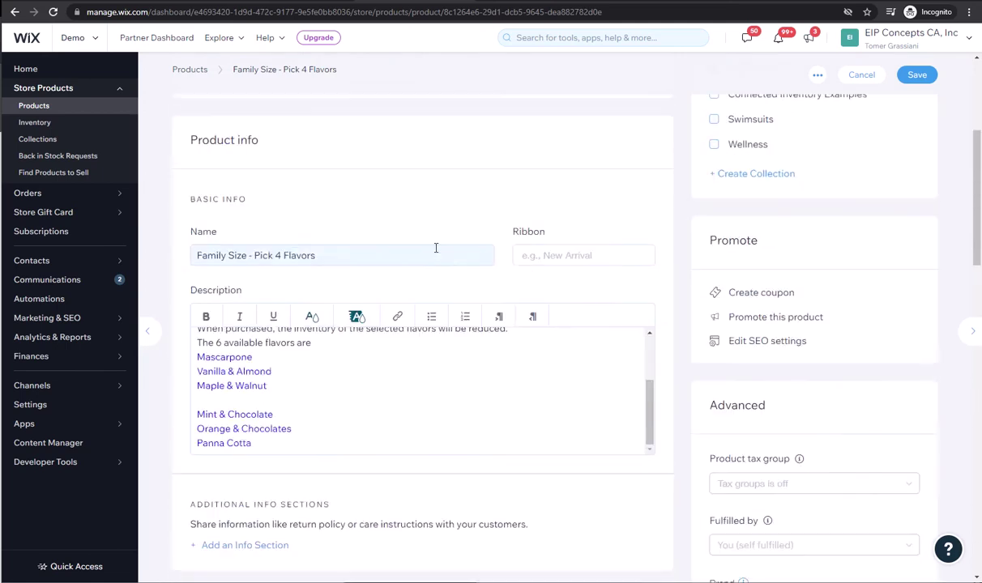
pyautogui.scroll(5, 436, 248)
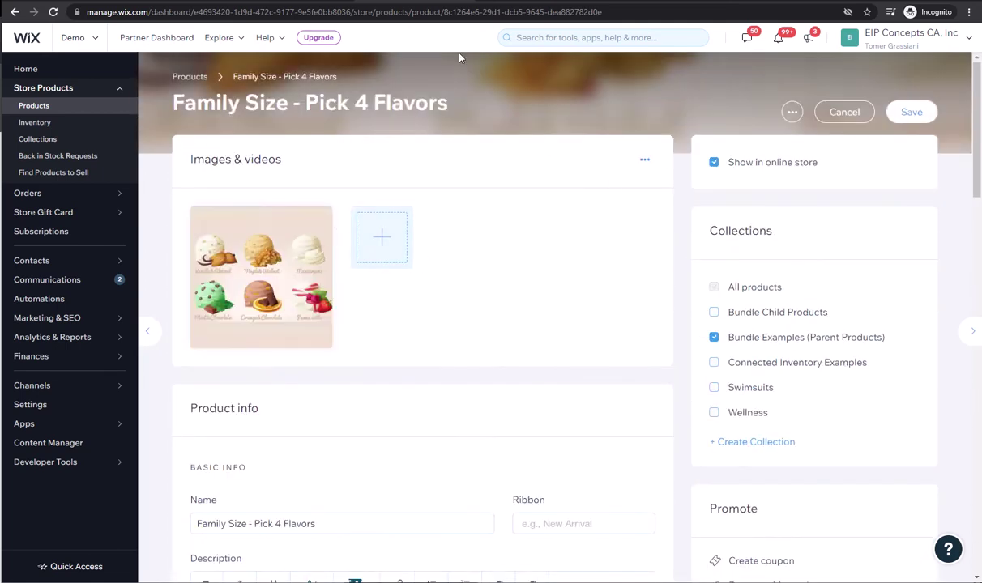
pyautogui.hotkey('alt', 'Left')
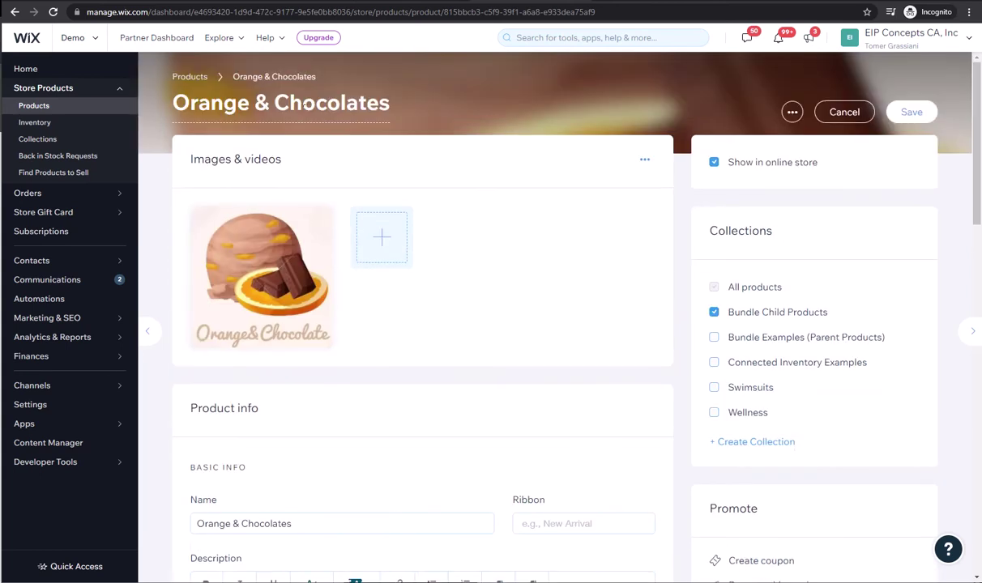
pyautogui.scroll(-10, 478, 309)
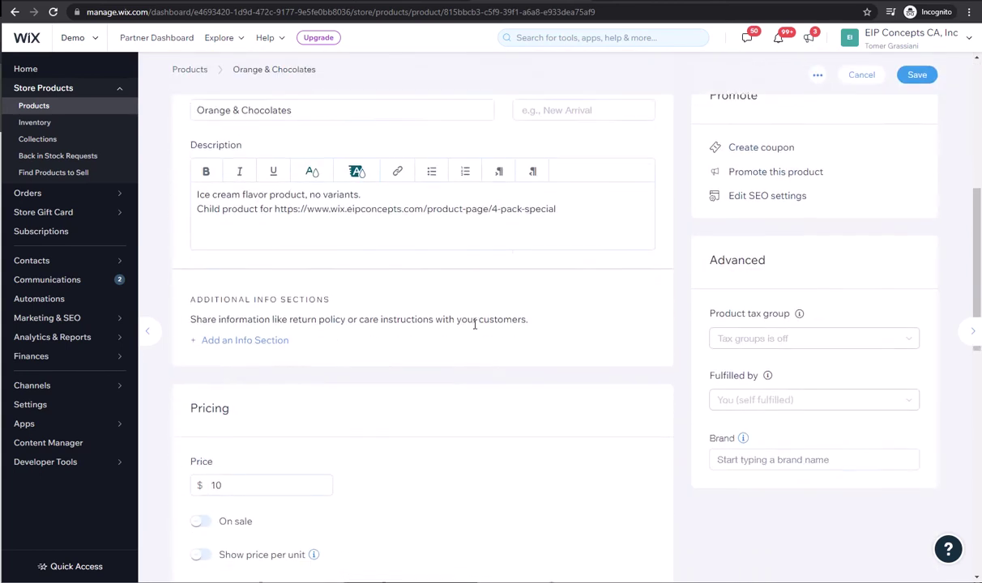
pyautogui.scroll(-4, 409, 313)
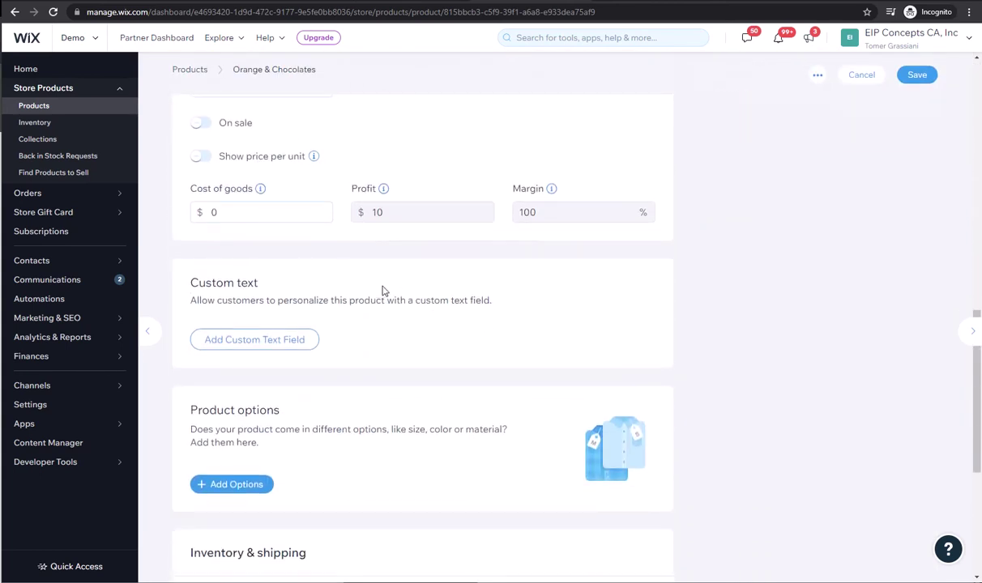
pyautogui.scroll(-3, 388, 304)
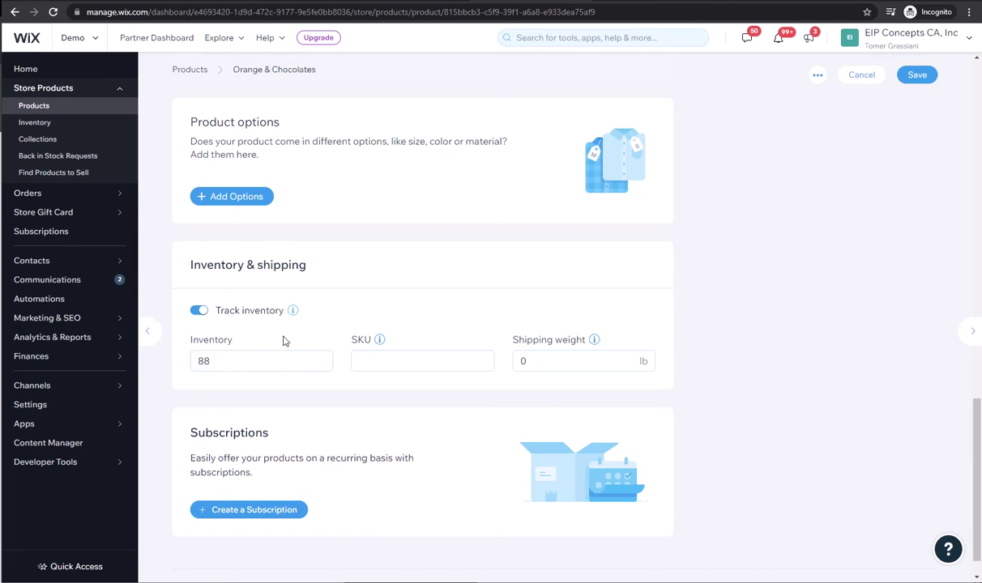
pyautogui.scroll(7, 362, 280)
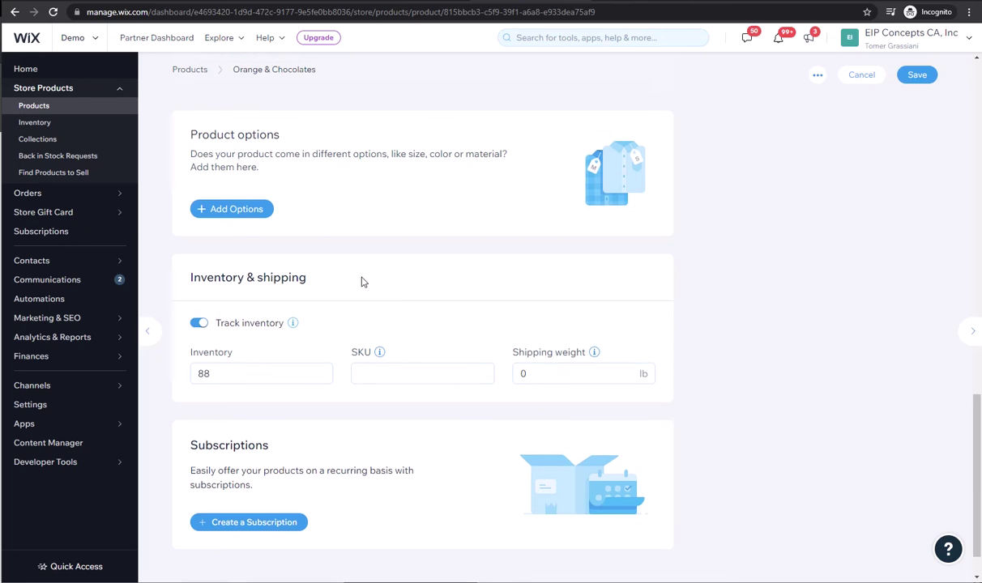
pyautogui.scroll(10, 365, 195)
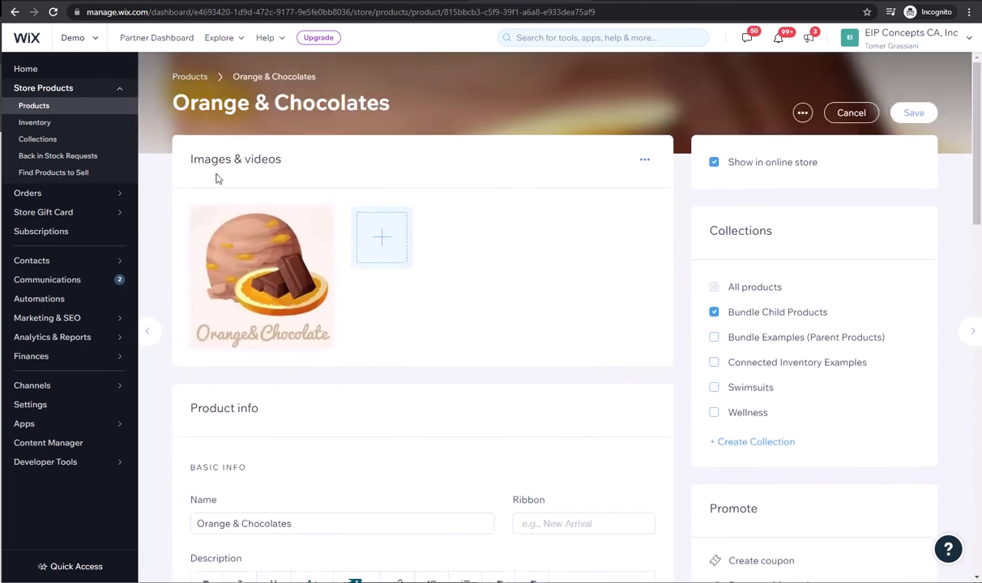
# Browse the store's Products list, then return to the PoCo Bundles & Connected Inventory app.
pyautogui.click(36, 107)
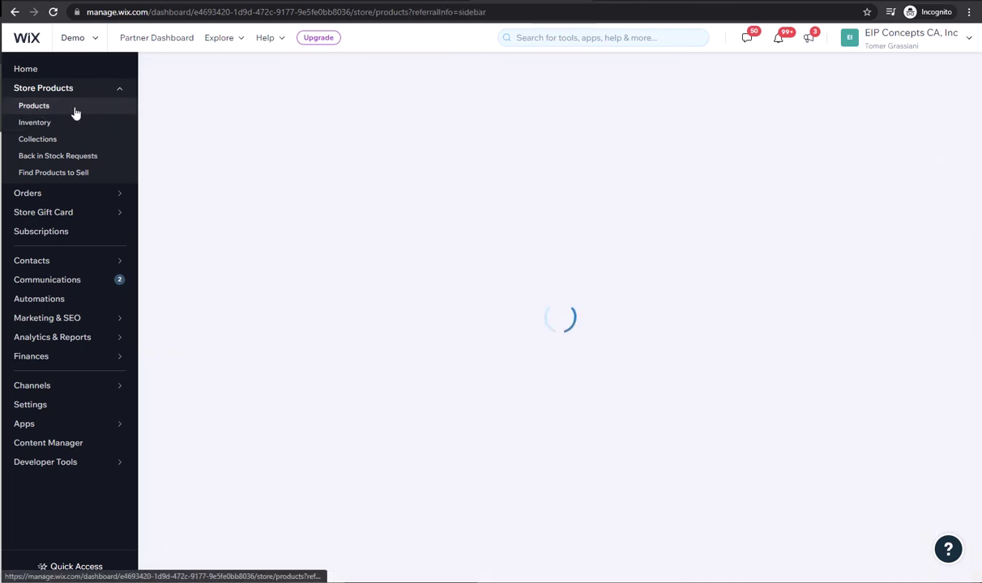
pyautogui.scroll(-8, 384, 246)
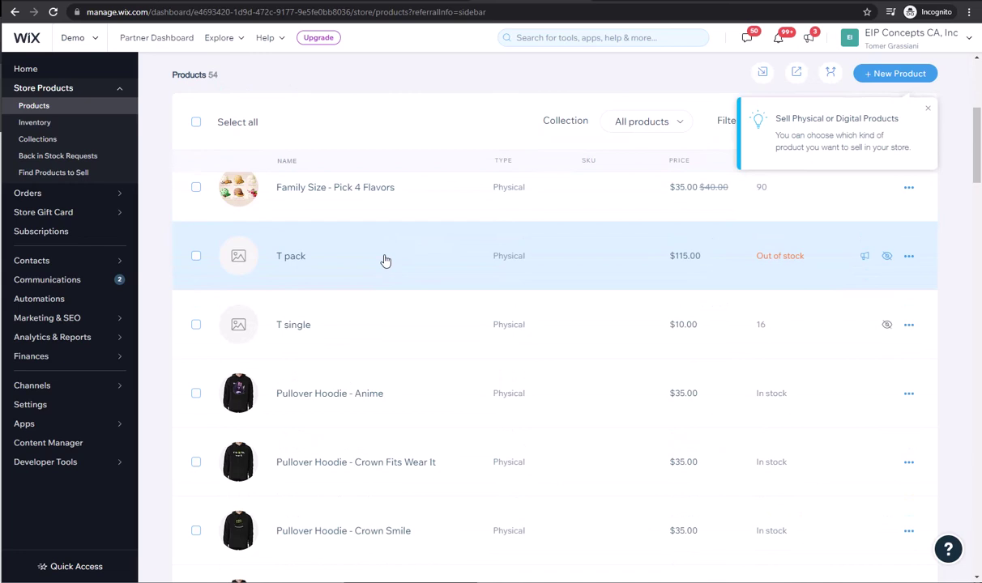
pyautogui.scroll(-5, 405, 316)
pyautogui.scroll(1, 329, 339)
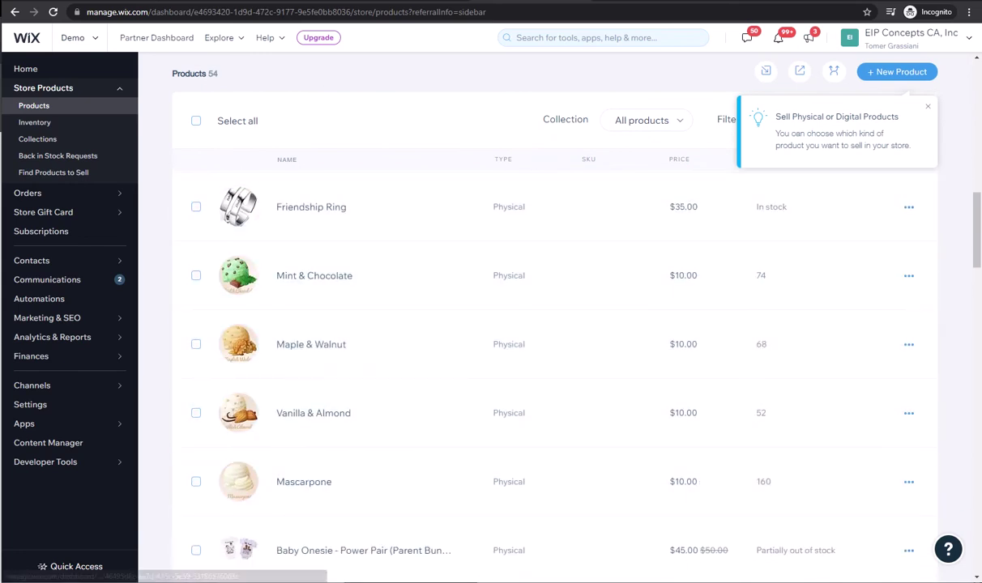
pyautogui.hotkey('ctrl', 'Tab')
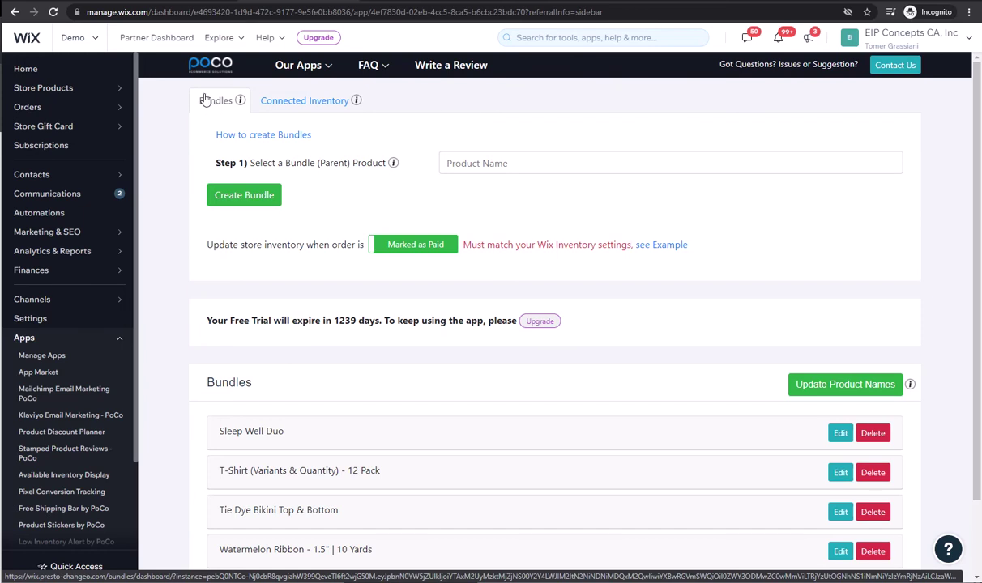
# Search 'fa' and set Family Size - Pick 4 Flavors as the bundle's parent product.
pyautogui.click(470, 165)
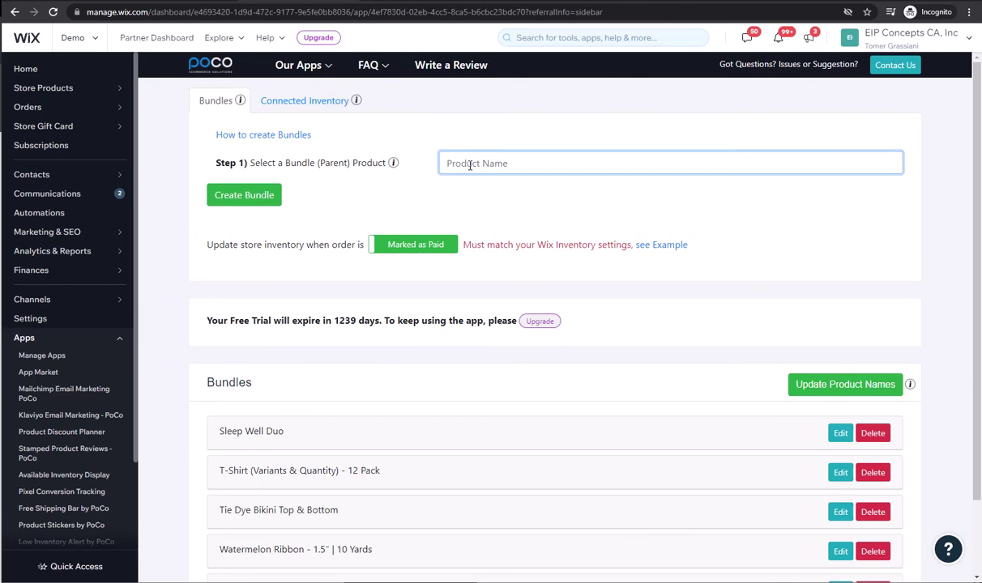
pyautogui.write('family')
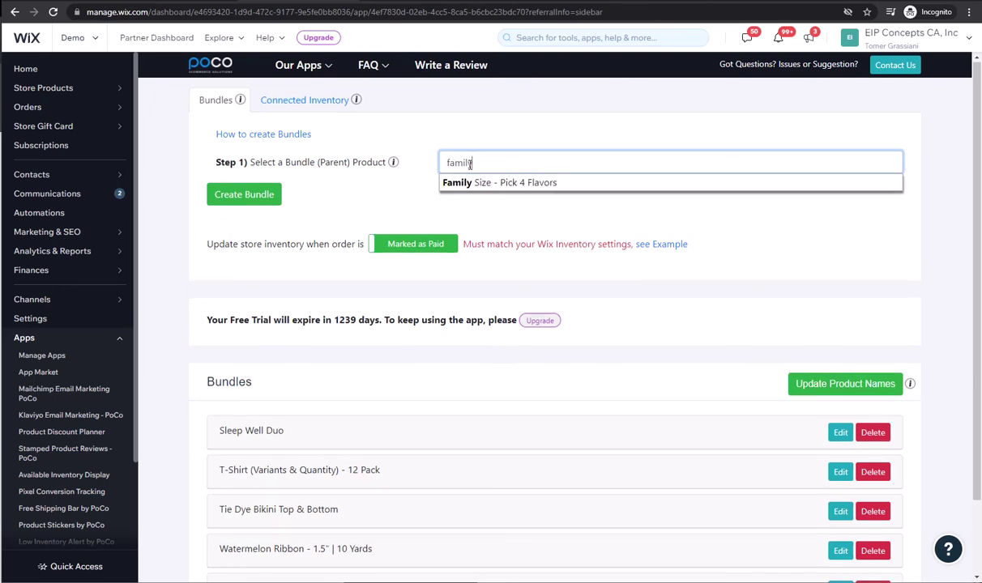
pyautogui.click(492, 183)
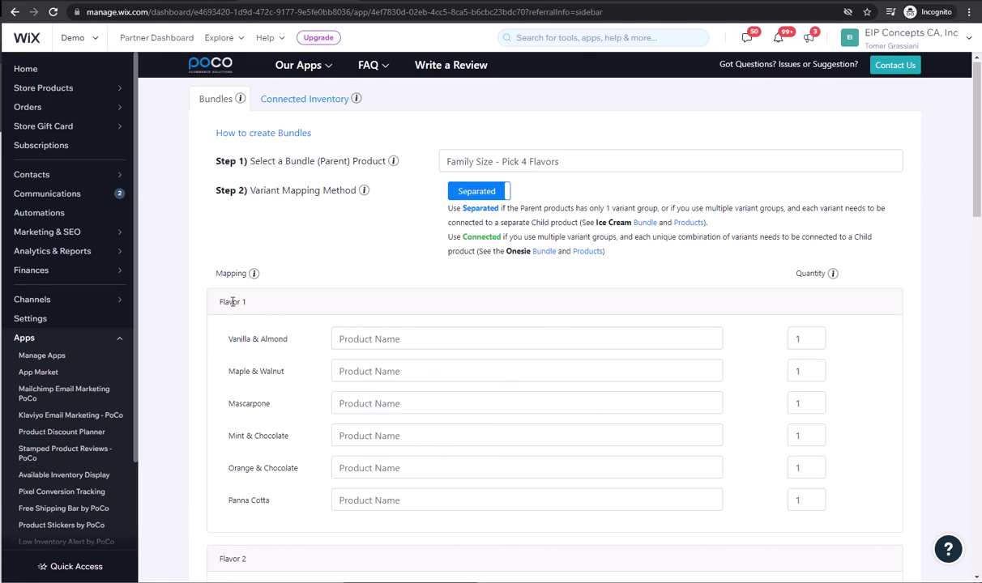
pyautogui.scroll(-3, 233, 302)
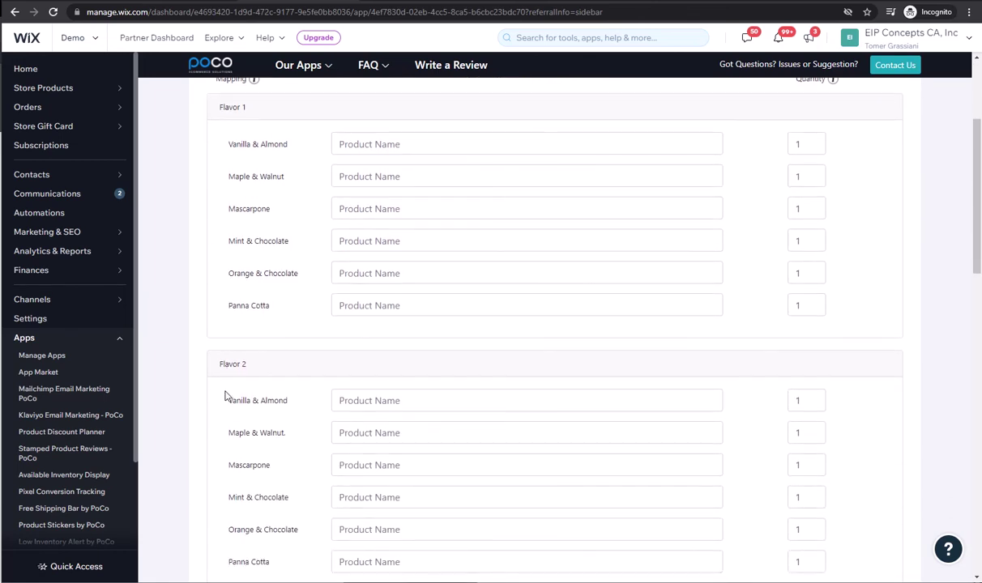
pyautogui.scroll(-3, 230, 394)
pyautogui.scroll(1, 230, 340)
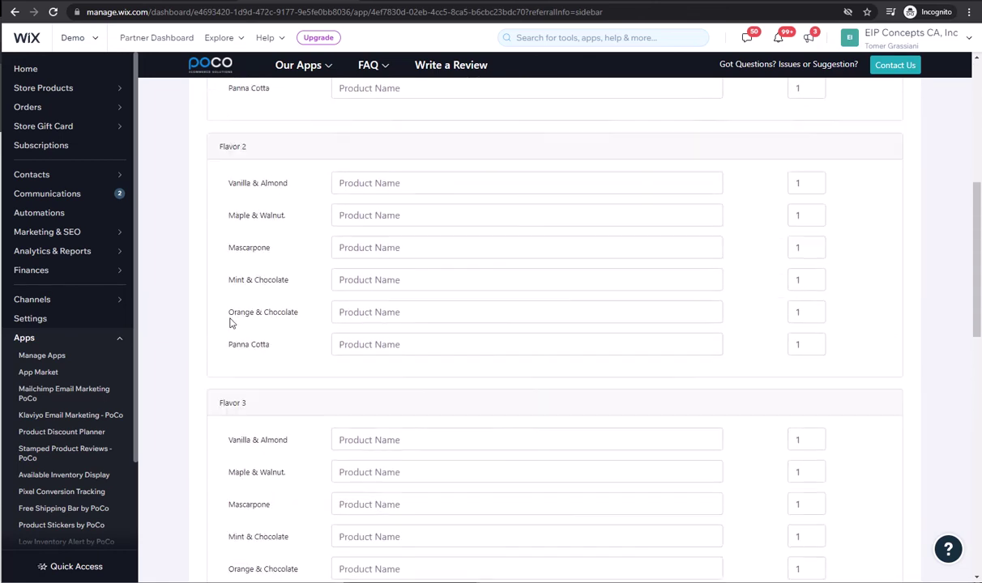
pyautogui.scroll(3, 229, 323)
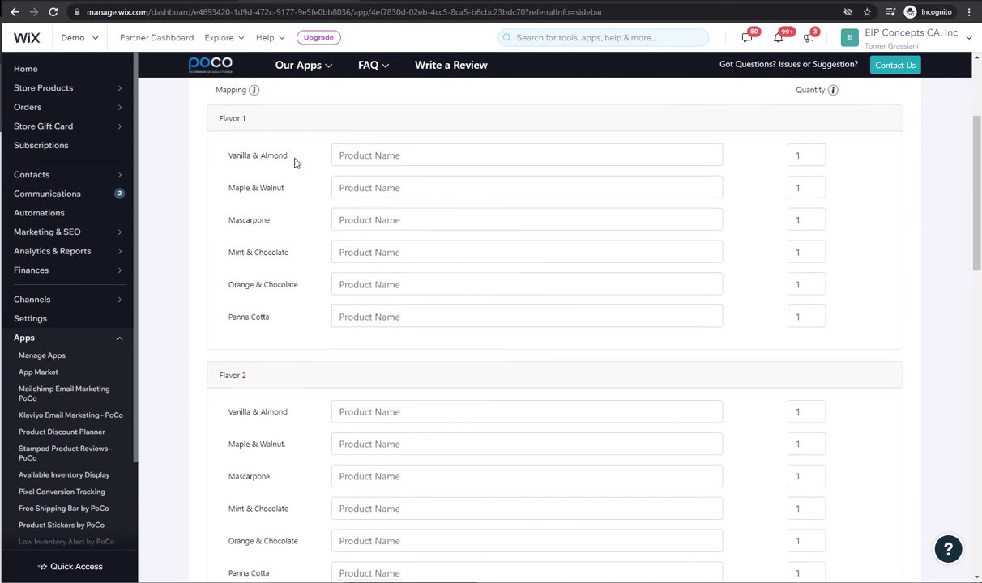
pyautogui.scroll(-1, 276, 170)
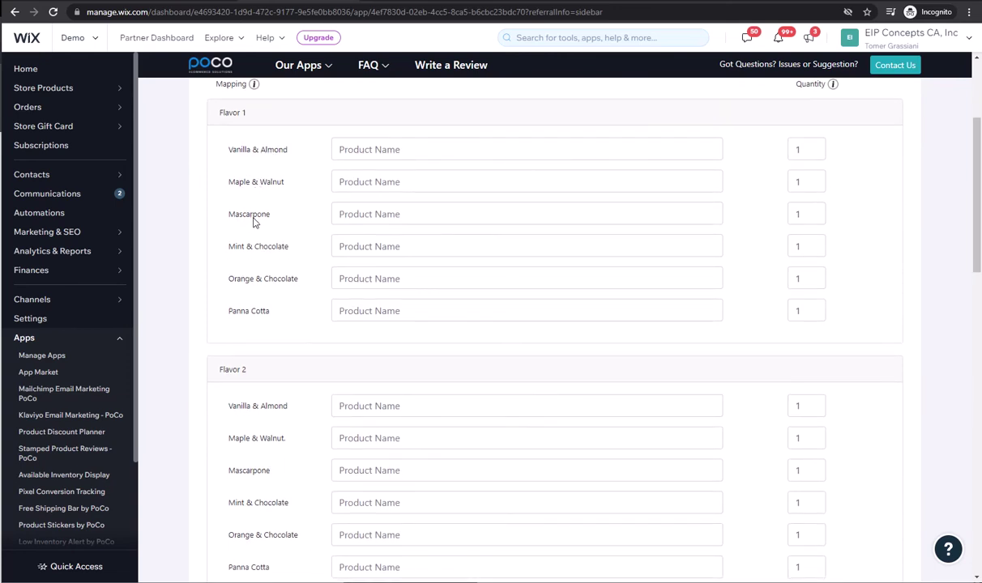
pyautogui.scroll(1, 243, 293)
pyautogui.scroll(1, 253, 292)
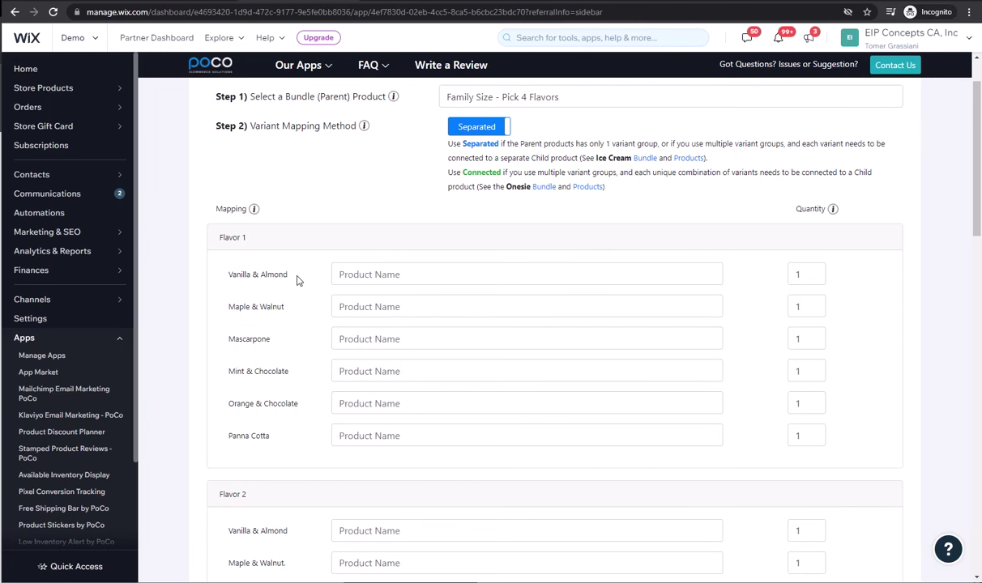
# Map Flavor 1's Vanilla & Almond, Maple & Walnut and Mascarpone rows to their matching products.
pyautogui.click(354, 273)
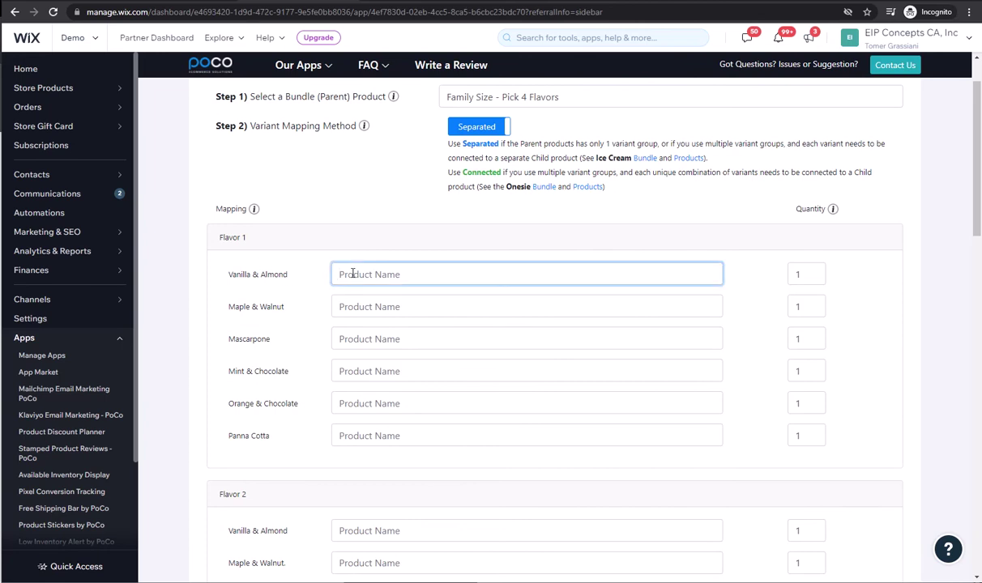
pyautogui.write('val')
pyautogui.press('BackSpace')
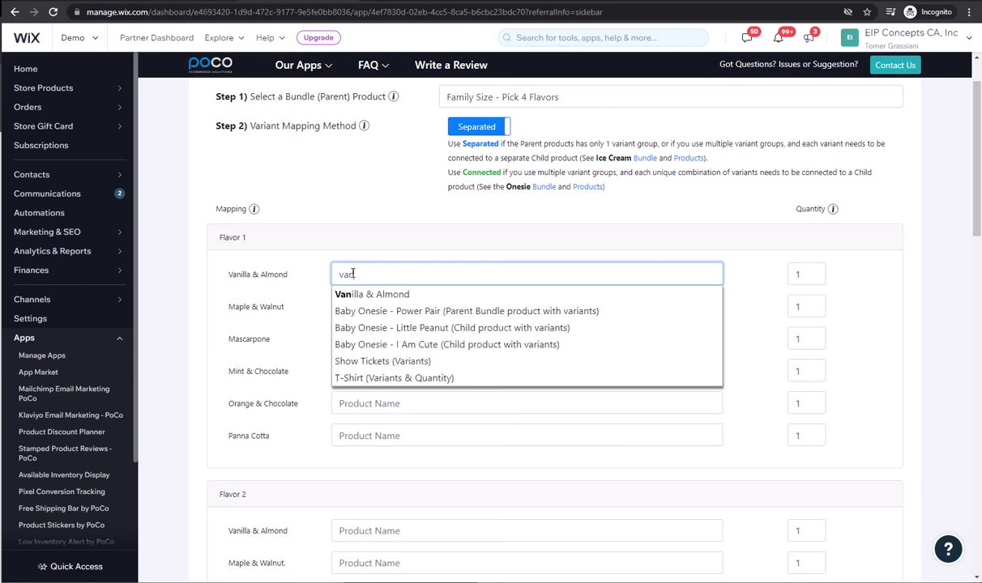
pyautogui.write('n')
pyautogui.click(371, 295)
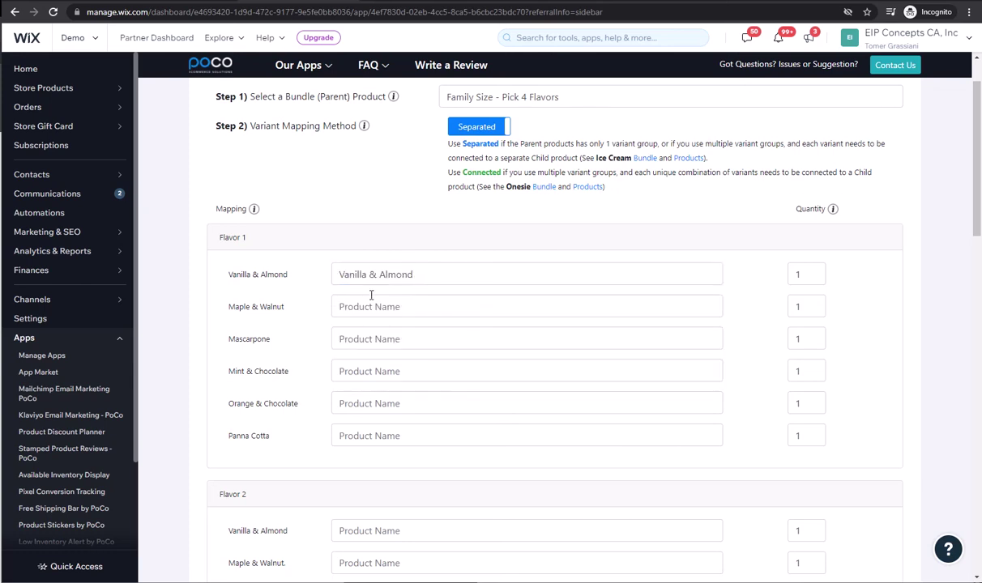
pyautogui.click(372, 307)
pyautogui.write('mapl')
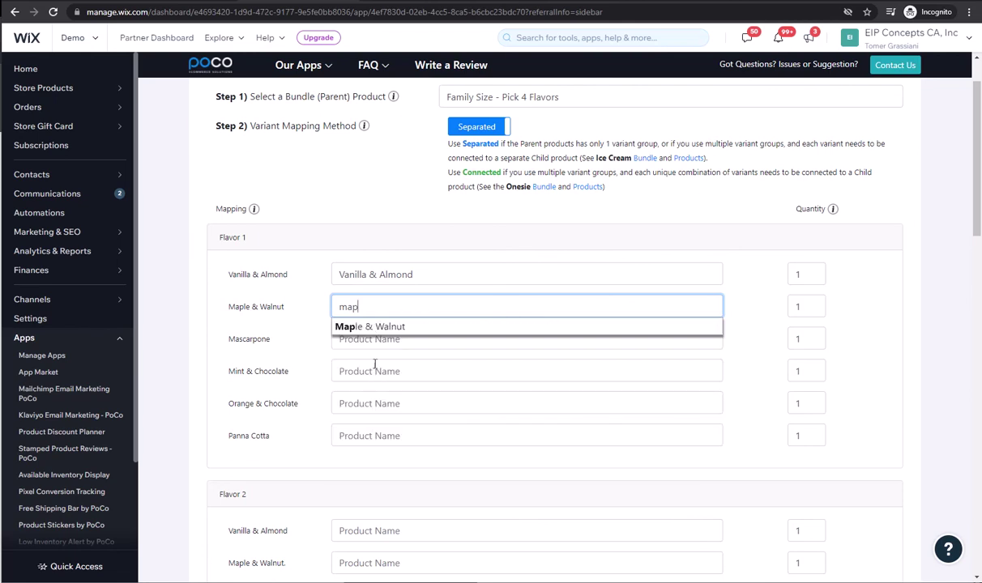
pyautogui.click(386, 328)
pyautogui.click(364, 340)
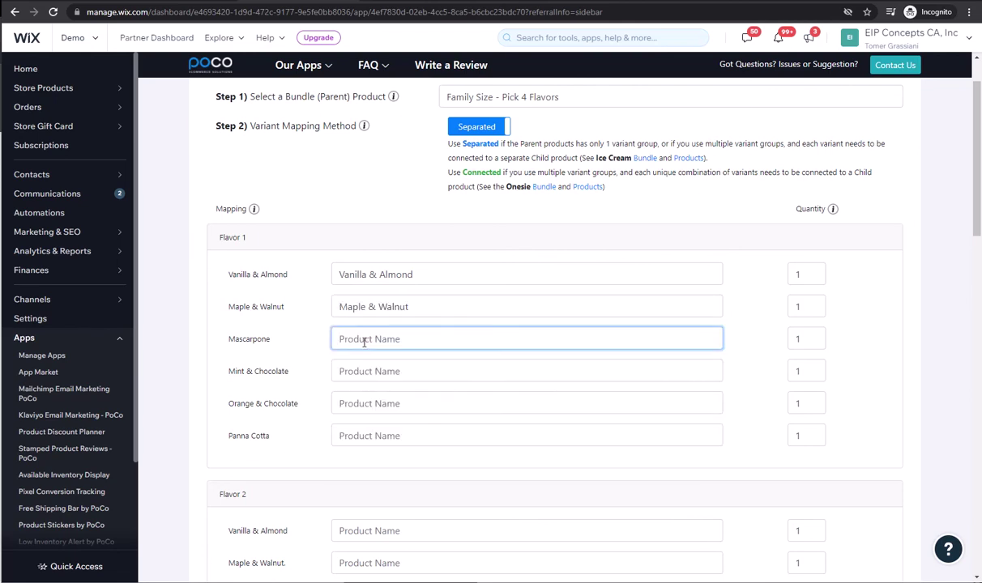
pyautogui.write('mas')
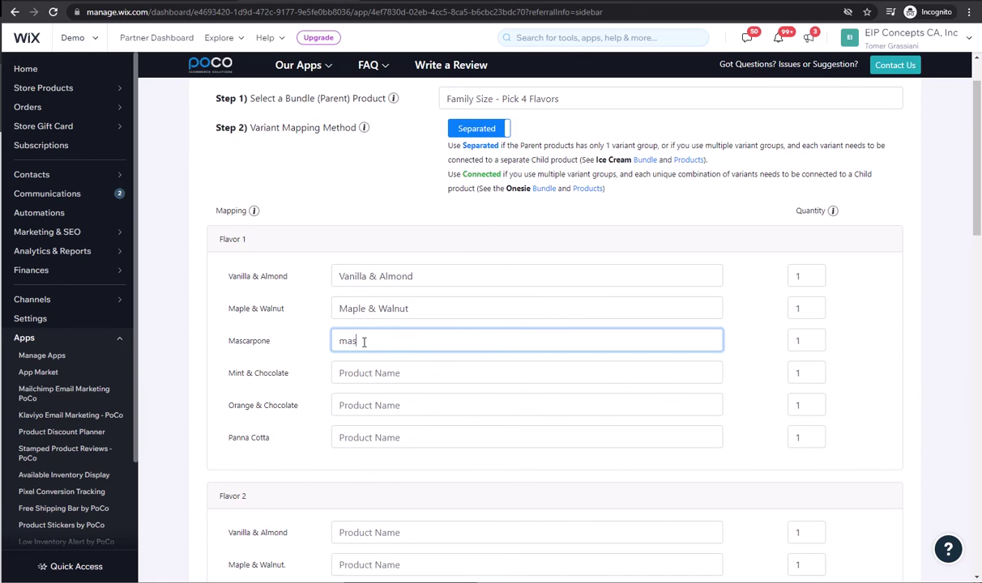
pyautogui.click(373, 512)
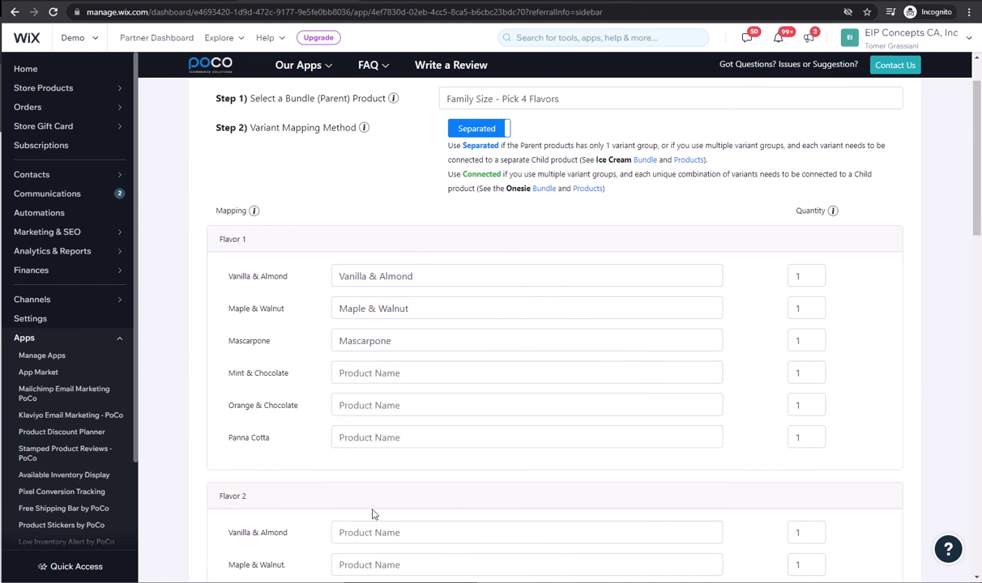
# Map Flavor 1's Mint & Chocolate, Orange & Chocolate and Panna Cotta rows to their products.
pyautogui.click(364, 375)
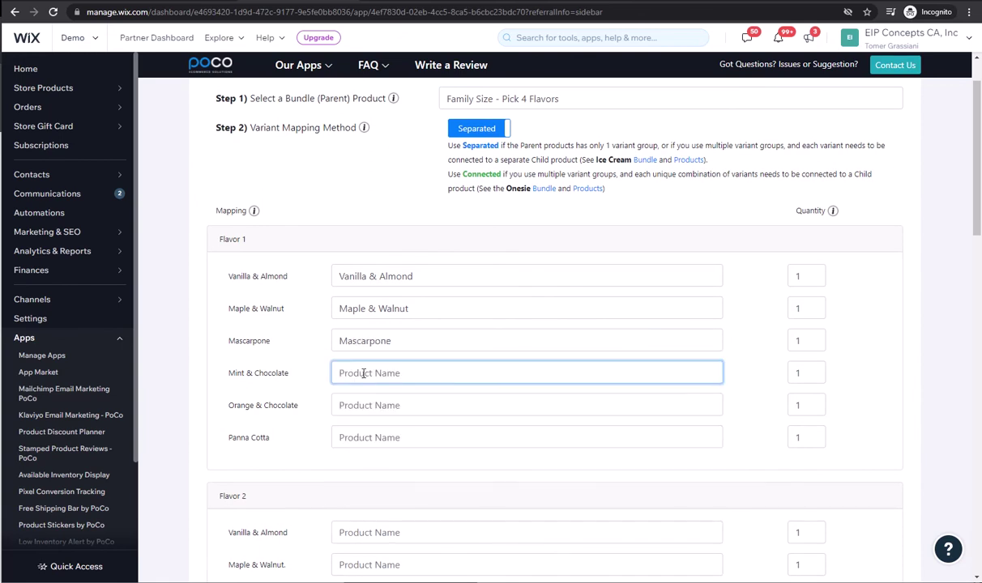
pyautogui.write('min')
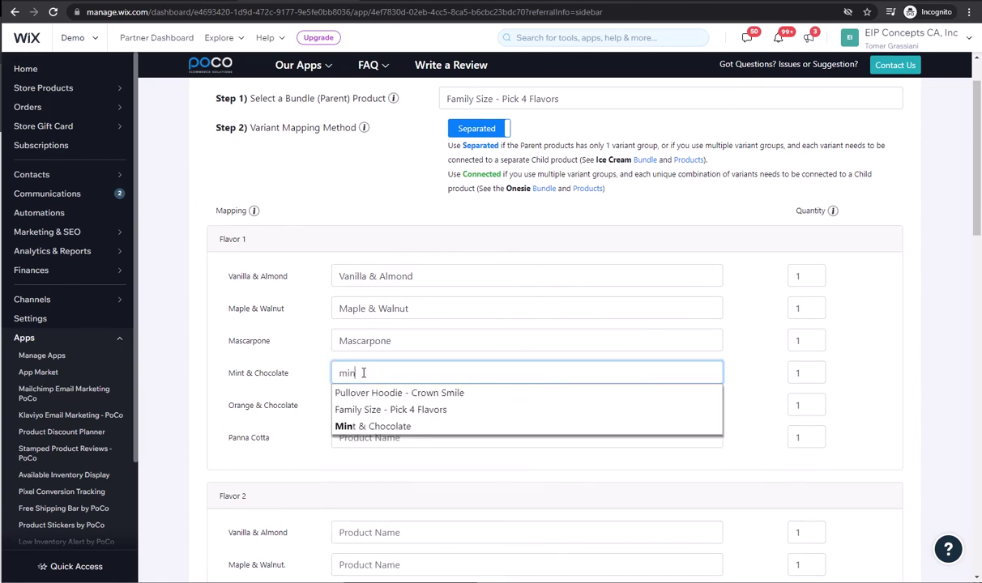
pyautogui.click(378, 500)
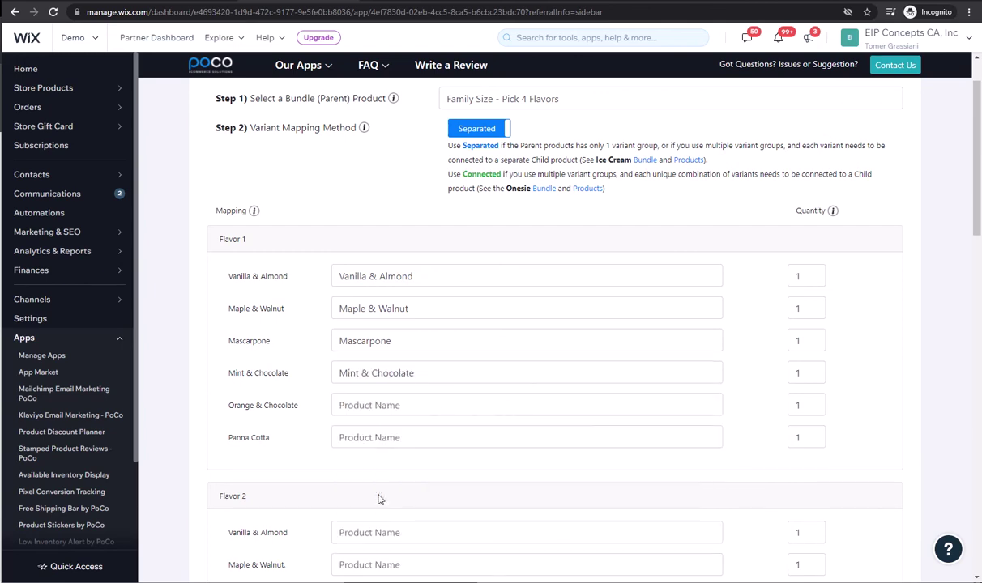
pyautogui.click(371, 406)
pyautogui.write('oran')
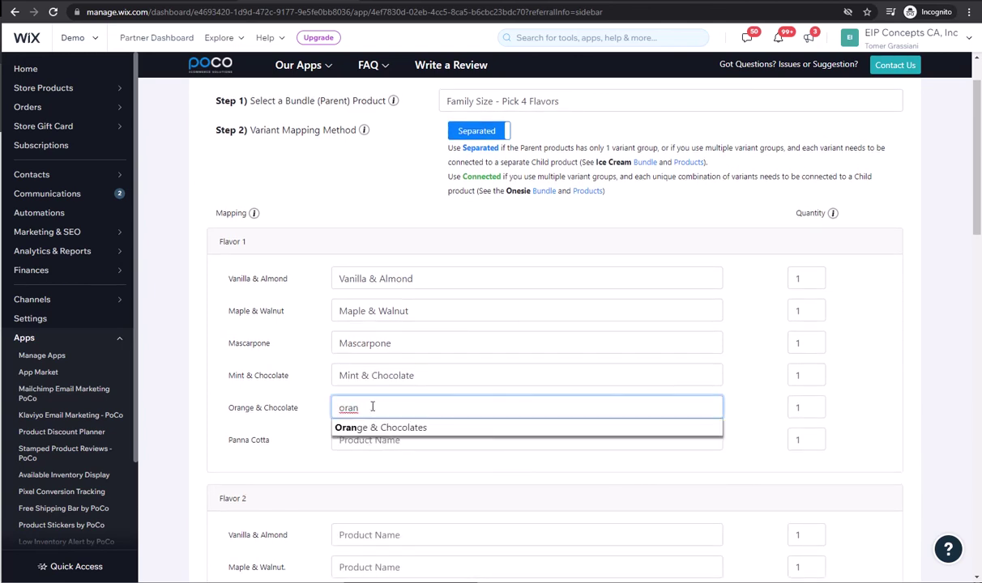
pyautogui.scroll(-1, 372, 407)
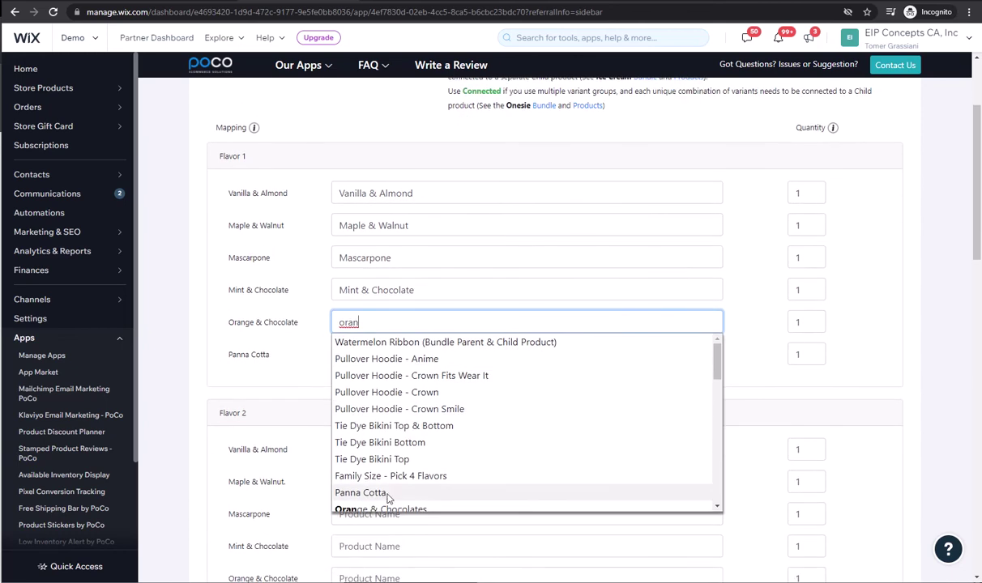
pyautogui.click(360, 559)
pyautogui.click(360, 357)
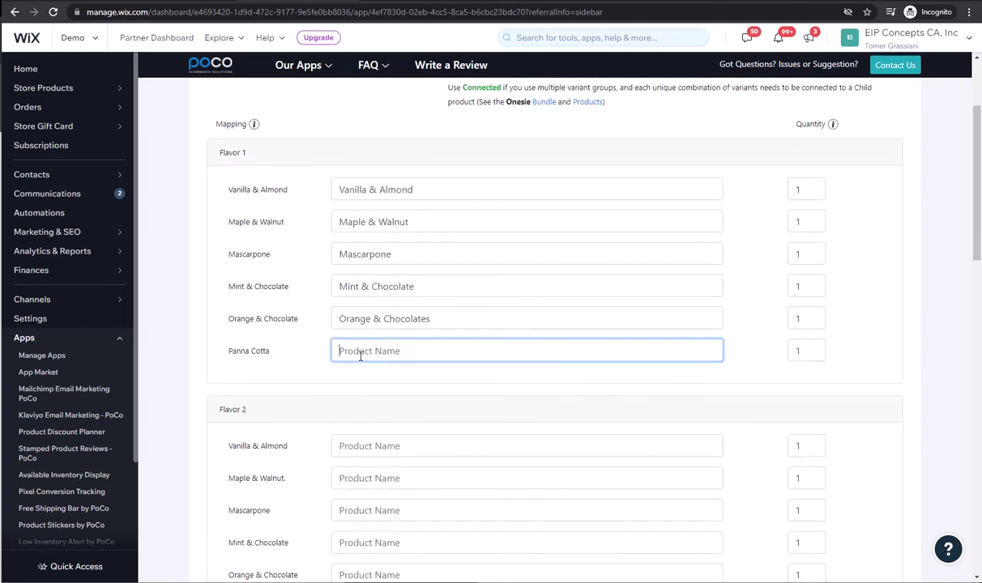
pyautogui.write('cott')
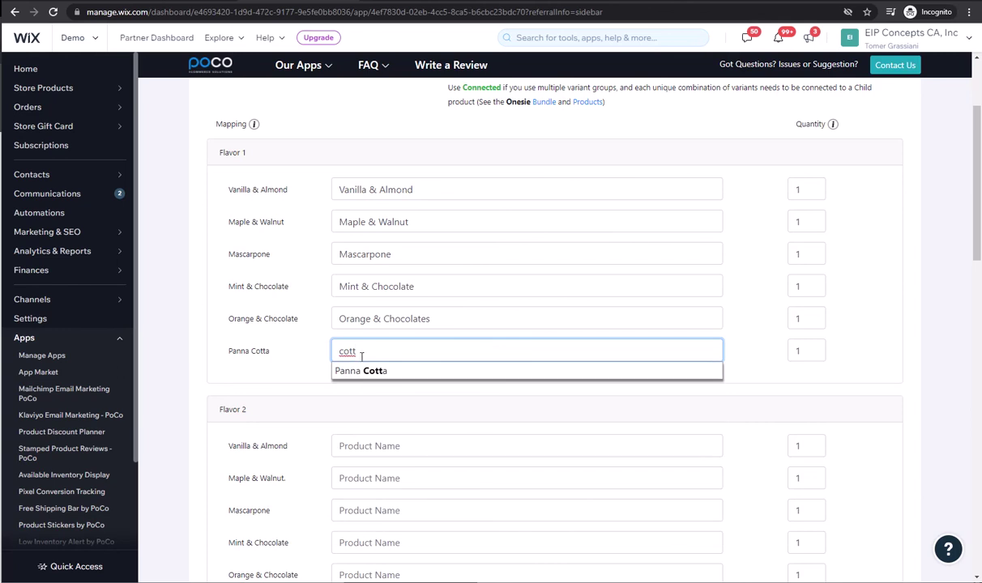
pyautogui.click(366, 372)
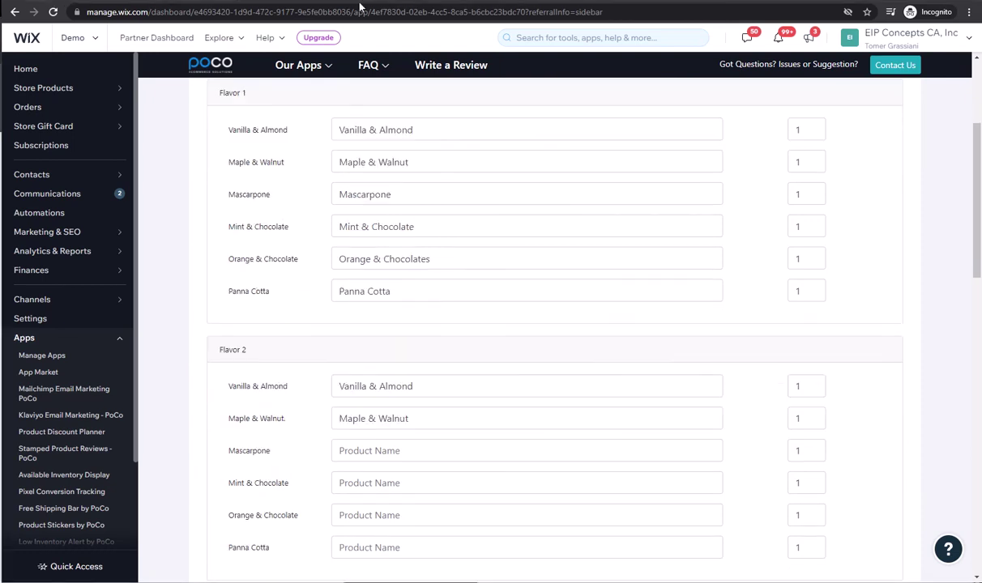
# Map Flavor 2's Mascarpone row by pasting the copied Mascarpone product name.
pyautogui.doubleClick(359, 193)
pyautogui.hotkey('ctrl', 'c')
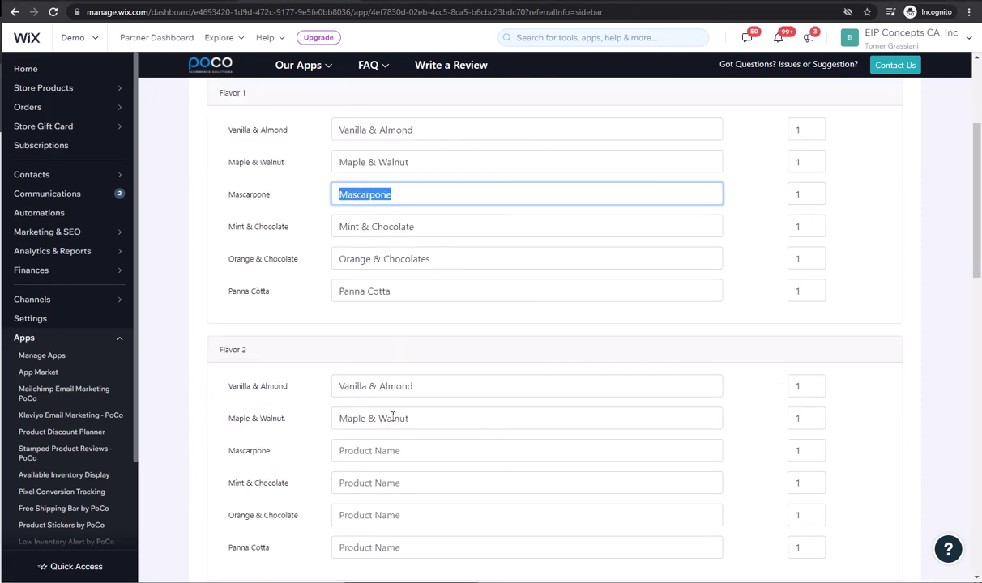
pyautogui.click(377, 451)
pyautogui.hotkey('ctrl', 'v')
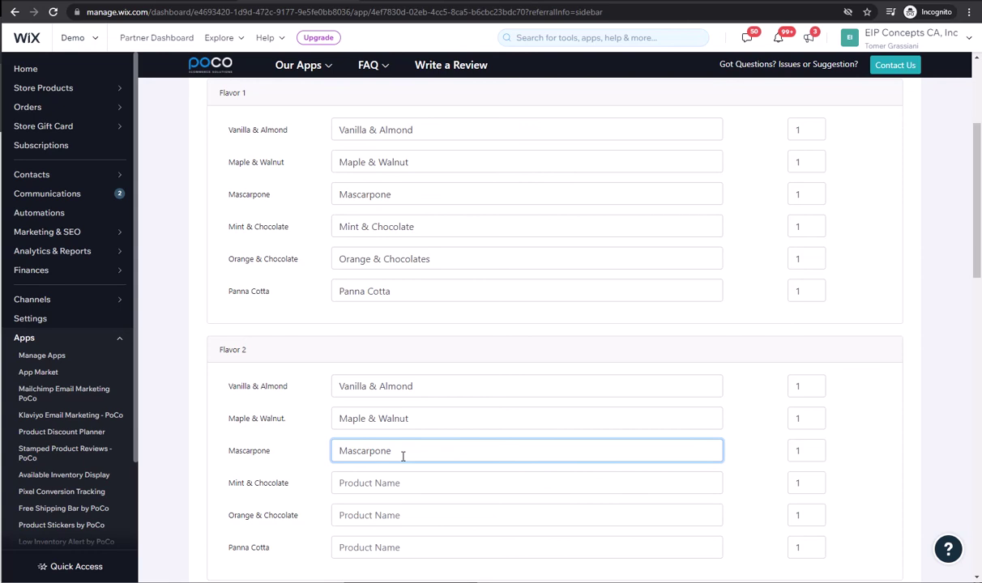
pyautogui.click(403, 456)
pyautogui.click(369, 471)
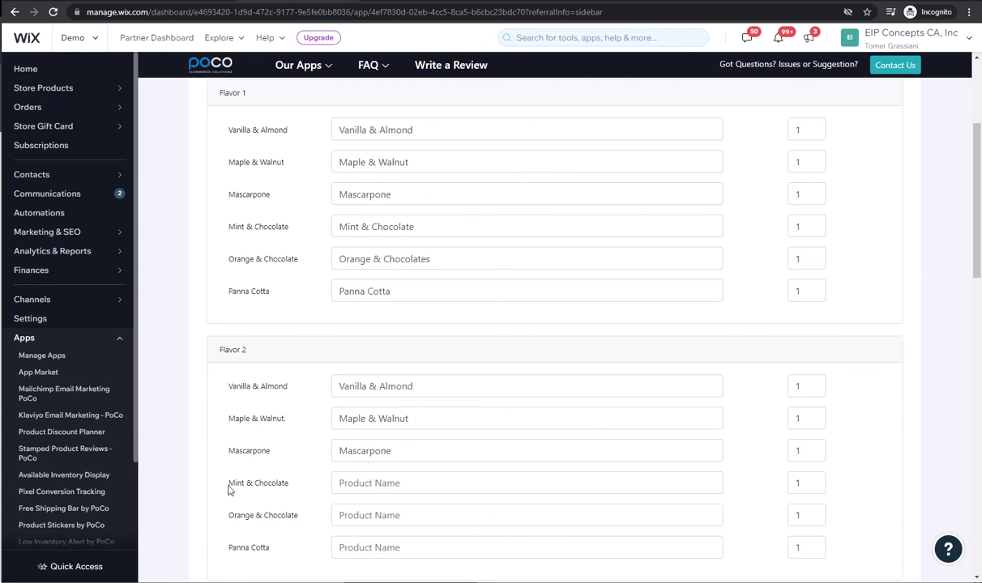
# Map Flavor 2's Mint & Chocolate row to the Mint & Chocolate product.
pyautogui.doubleClick(238, 485)
pyautogui.click(381, 485)
pyautogui.hotkey('ctrl', 'v')
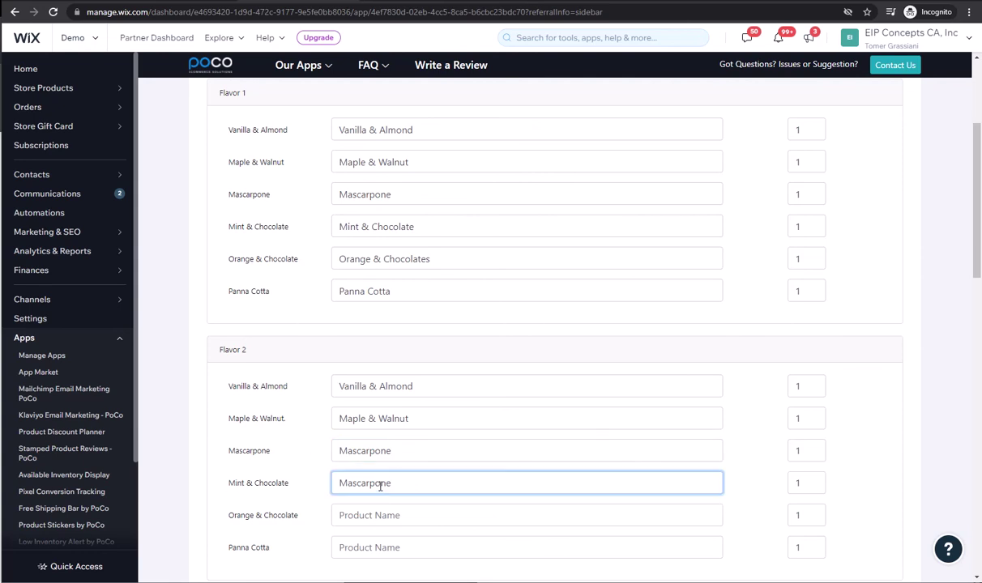
pyautogui.doubleClick(238, 483)
pyautogui.hotkey('ctrl', 'c')
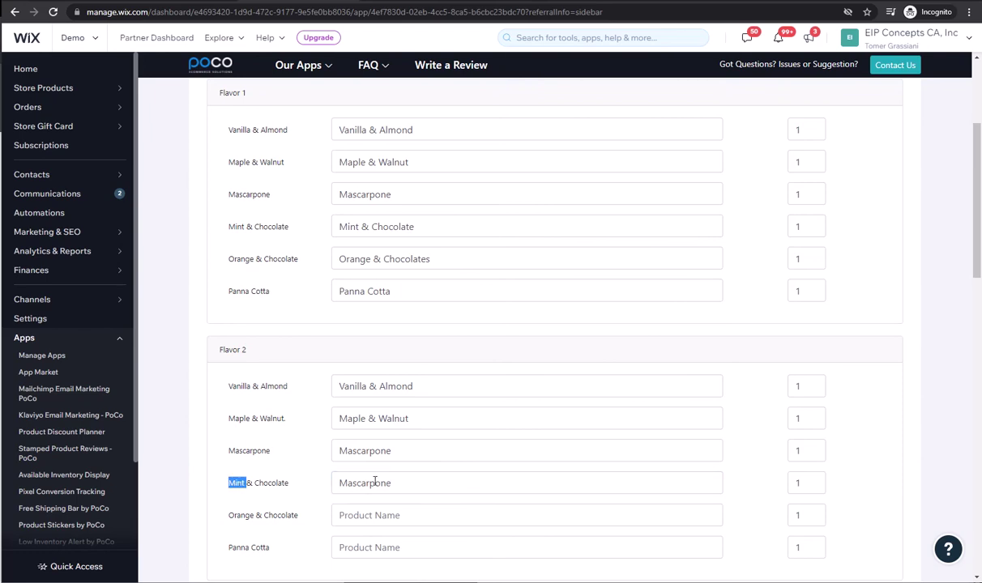
pyautogui.doubleClick(375, 482)
pyautogui.hotkey('ctrl', 'v')
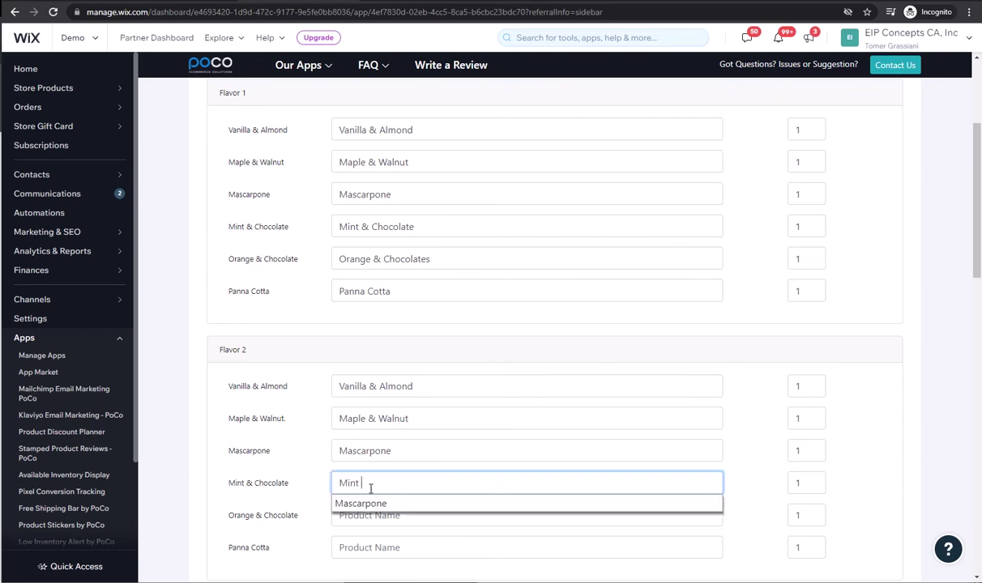
pyautogui.click(363, 504)
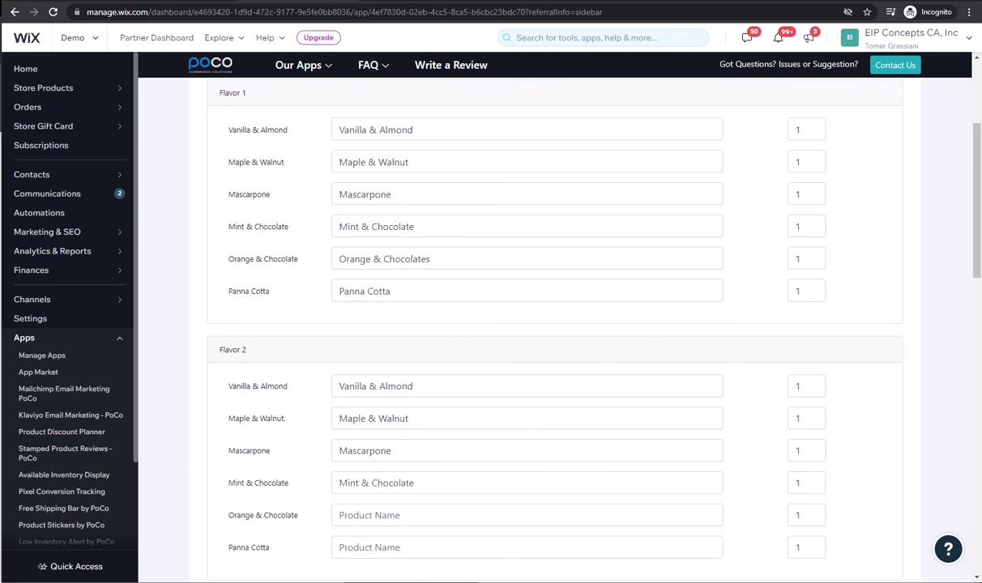
pyautogui.scroll(3, 405, 326)
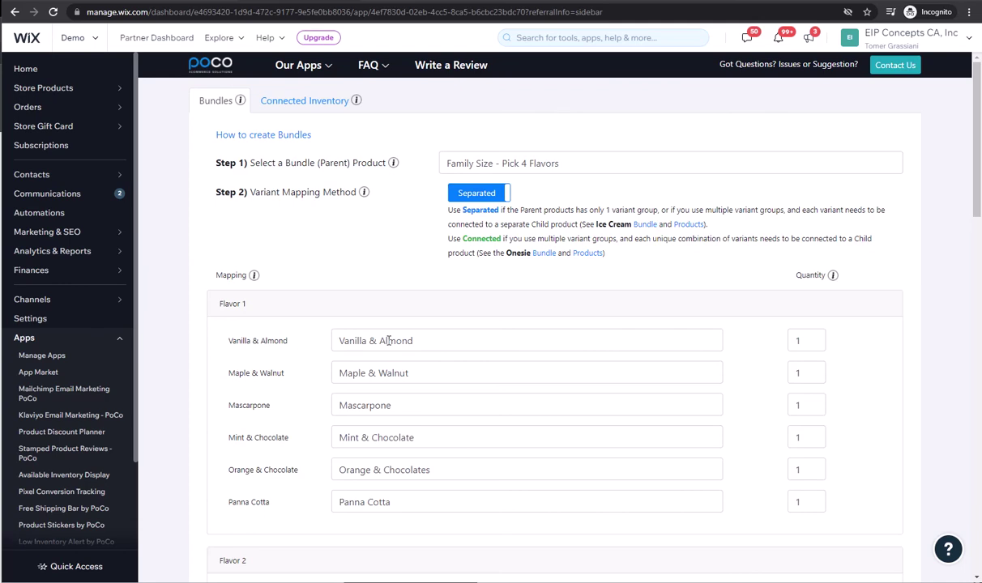
# Review the six-product mappings for Flavors 1–4 and create the bundle.
pyautogui.scroll(-2, 330, 337)
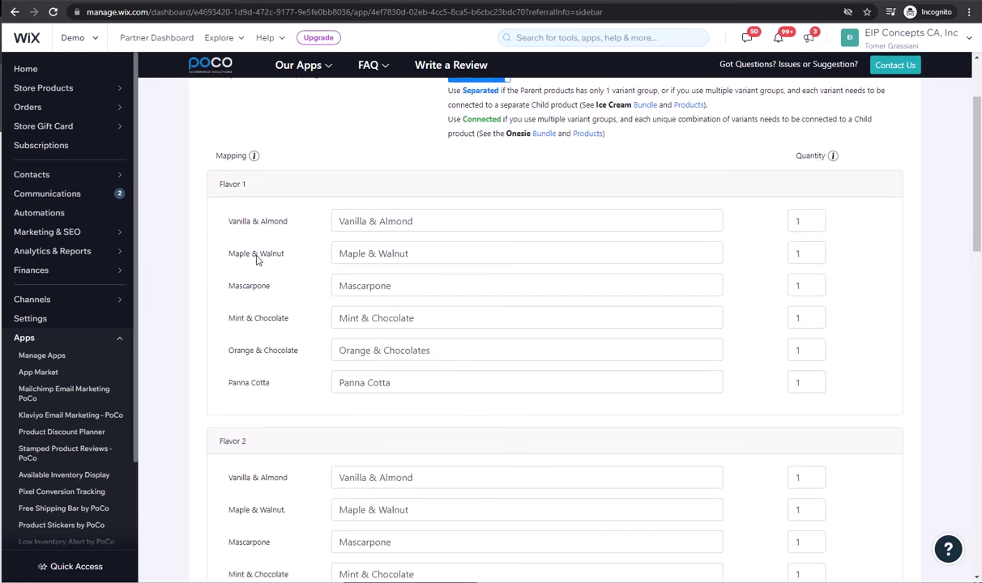
pyautogui.scroll(-2, 265, 323)
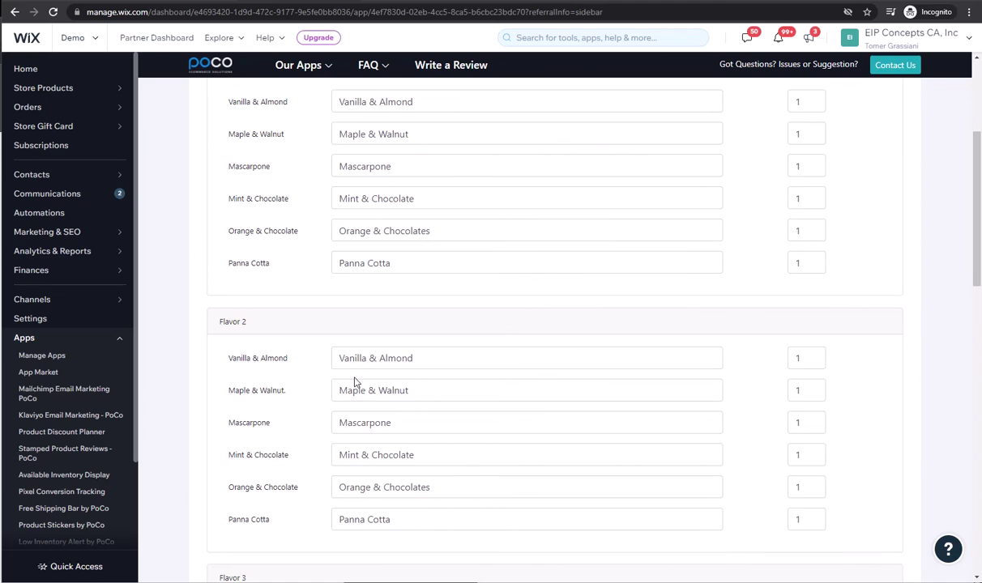
pyautogui.scroll(-4, 325, 409)
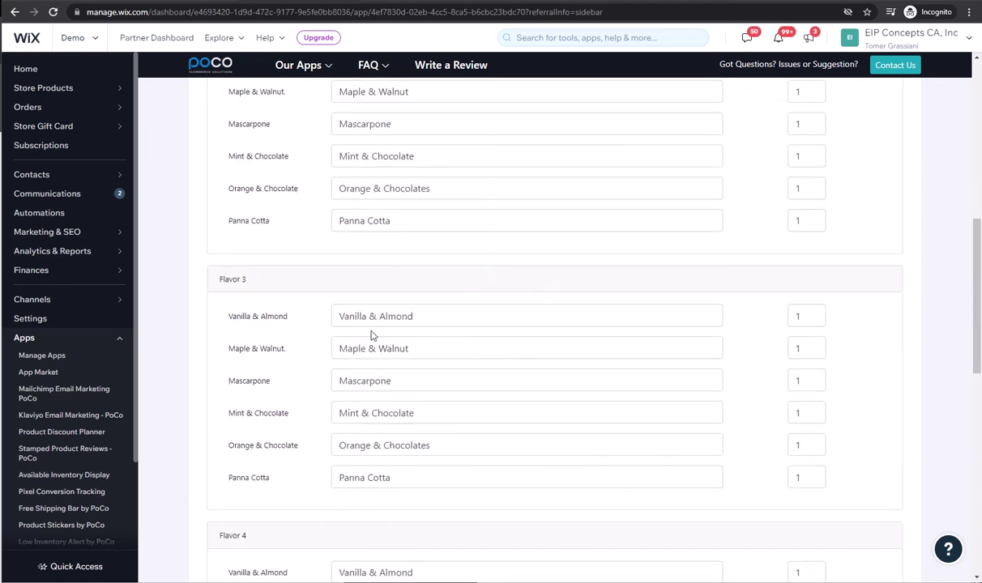
pyautogui.scroll(-5, 316, 454)
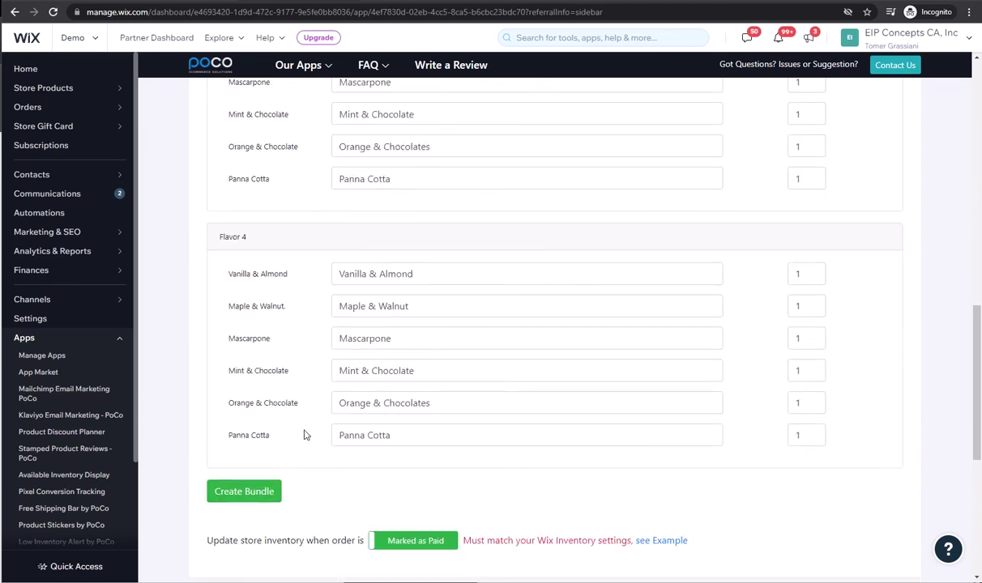
pyautogui.click(243, 495)
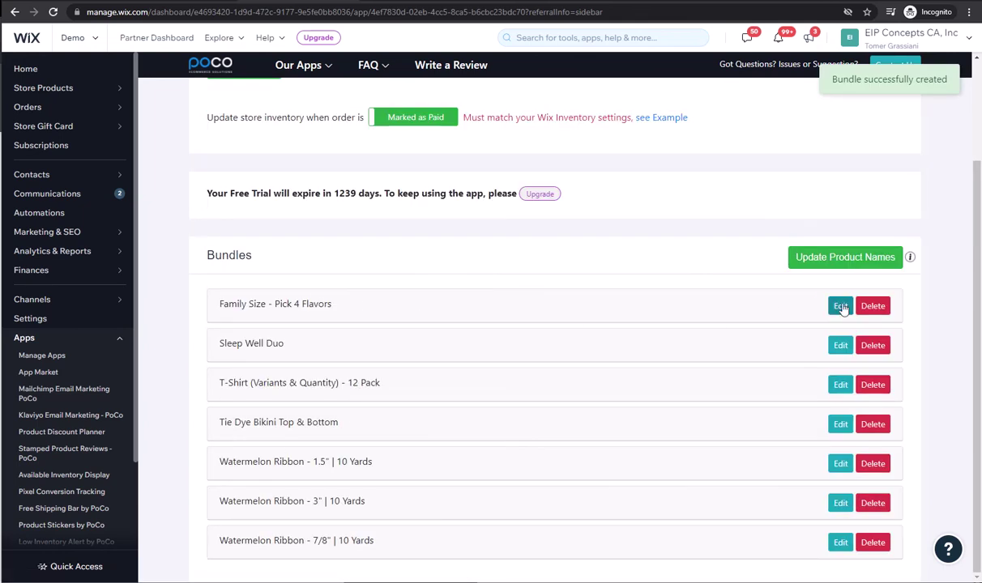
# Open the newly created Family Size - Pick 4 Flavors bundle from the bundles list.
pyautogui.click(840, 306)
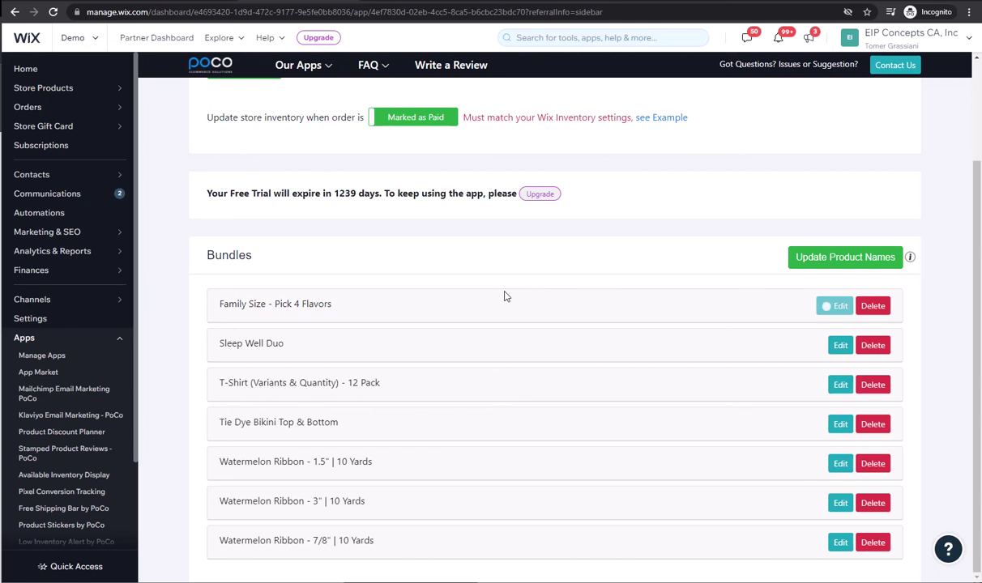